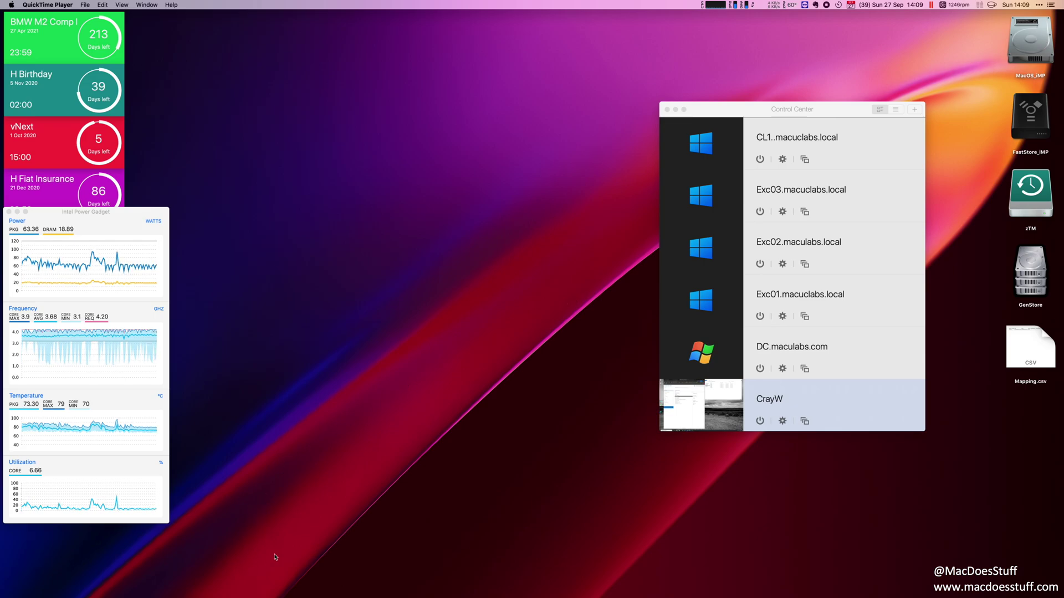
Step: Bring Edge, showing Microsoft's Windows 10 ISO download page, to the front from the Dock
{"action": "mouse_move", "coordinate": [167, 587]}
{"action": "left_click", "coordinate": [236, 580]}
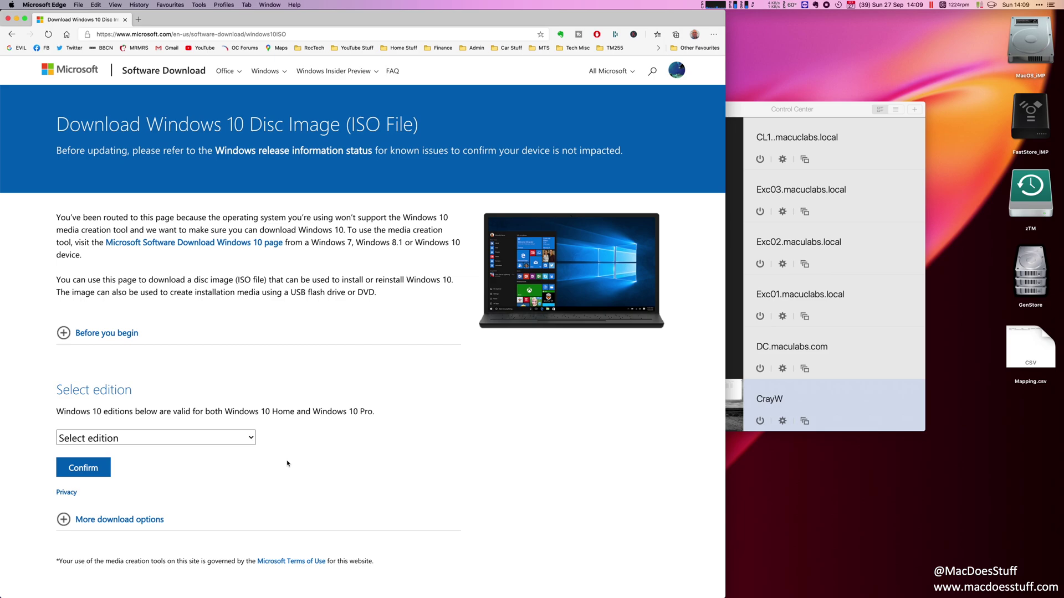
Step: Pick the Windows 10 edition and English, start the 64-bit ISO download, and show Edge's downloads list
{"action": "scroll", "coordinate": [288, 460], "scroll_direction": "down", "scroll_amount": 3}
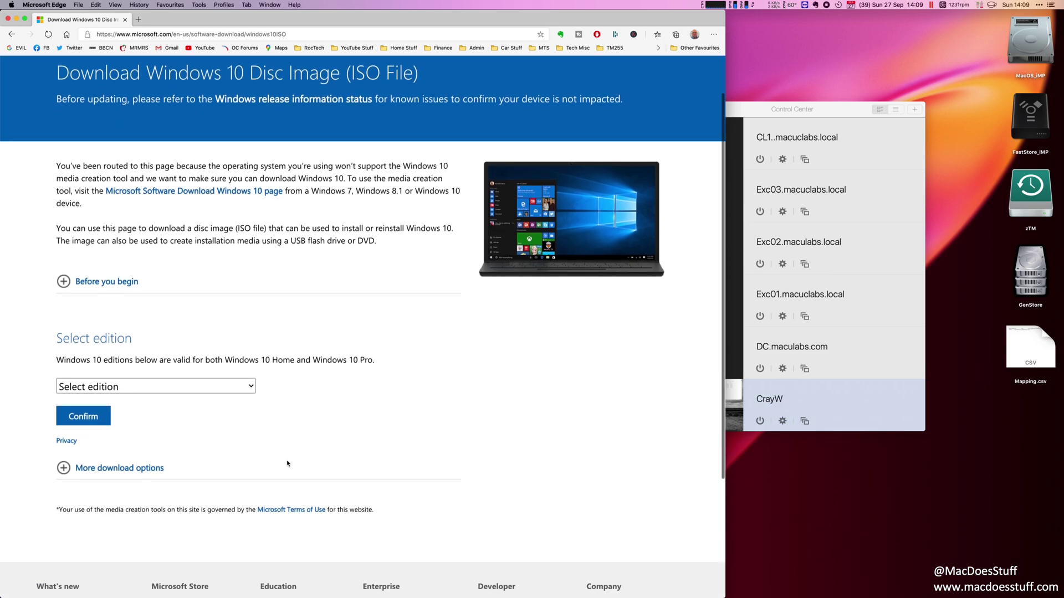
{"action": "left_click", "coordinate": [223, 390]}
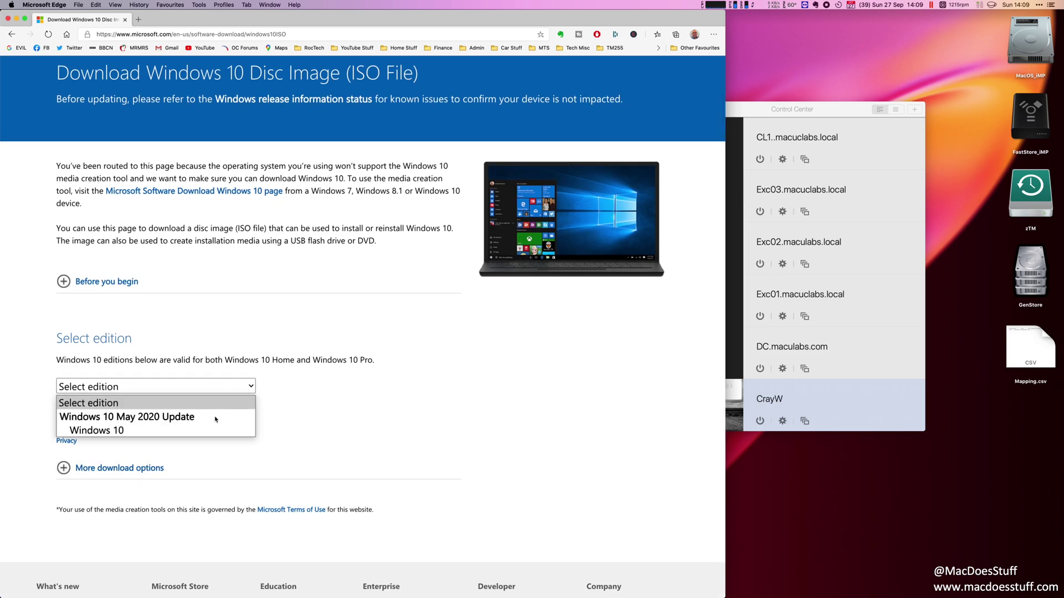
{"action": "left_click", "coordinate": [172, 431]}
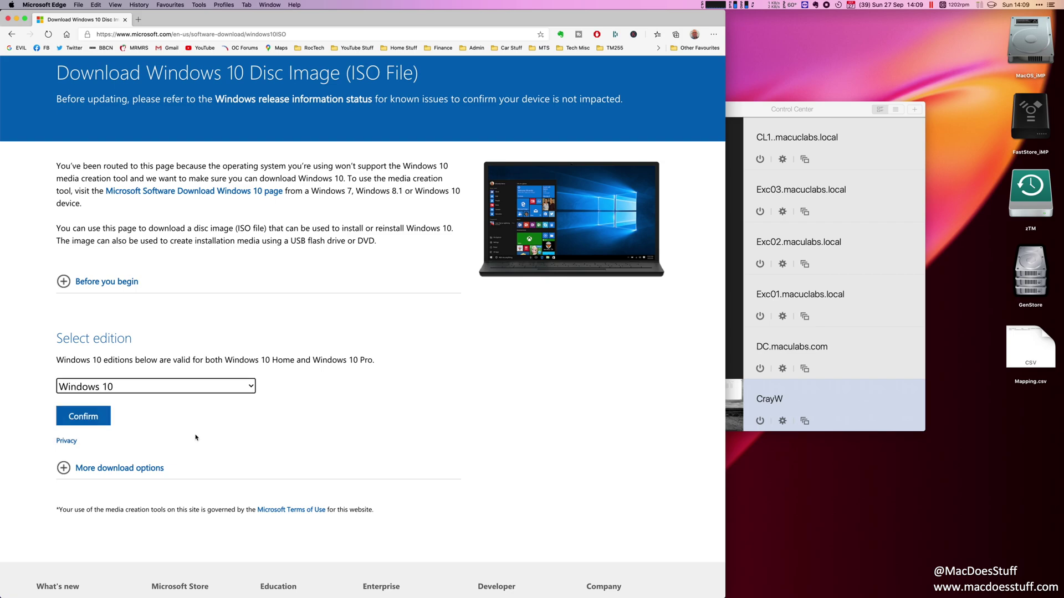
{"action": "left_click", "coordinate": [83, 416]}
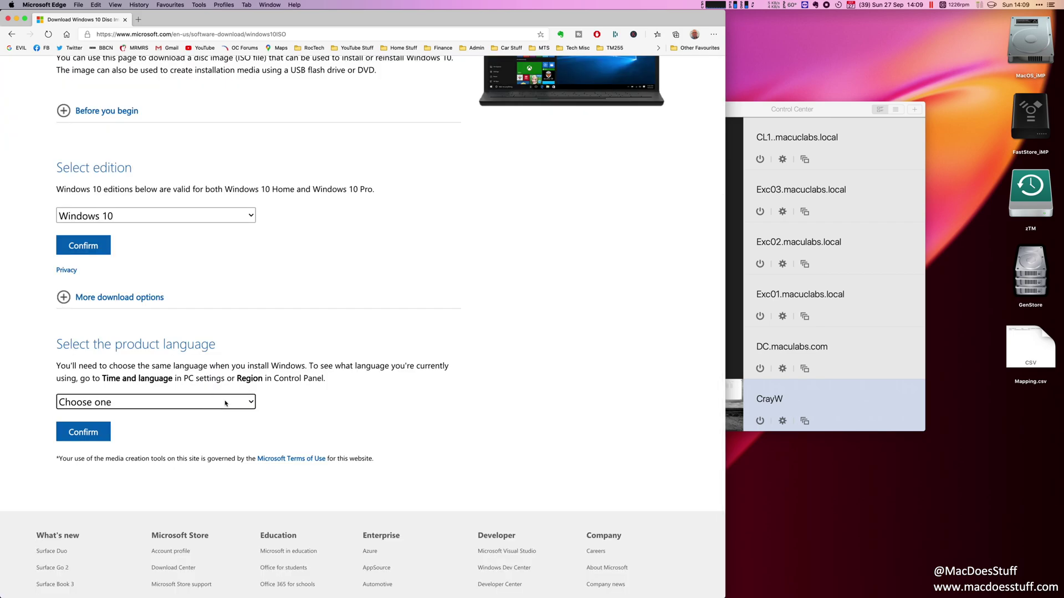
{"action": "left_click", "coordinate": [225, 404]}
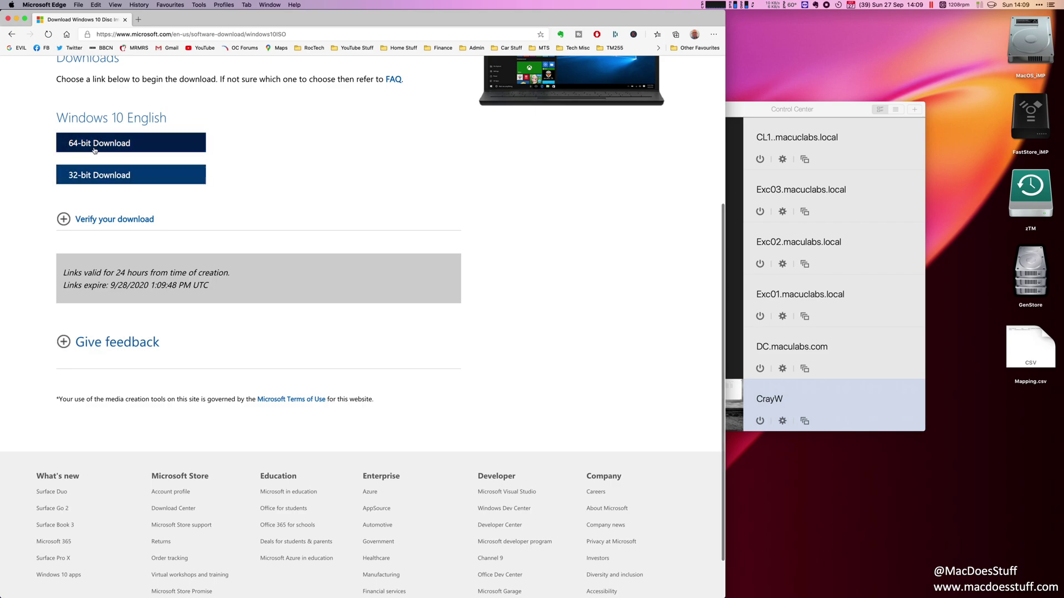
{"action": "left_click", "coordinate": [95, 145]}
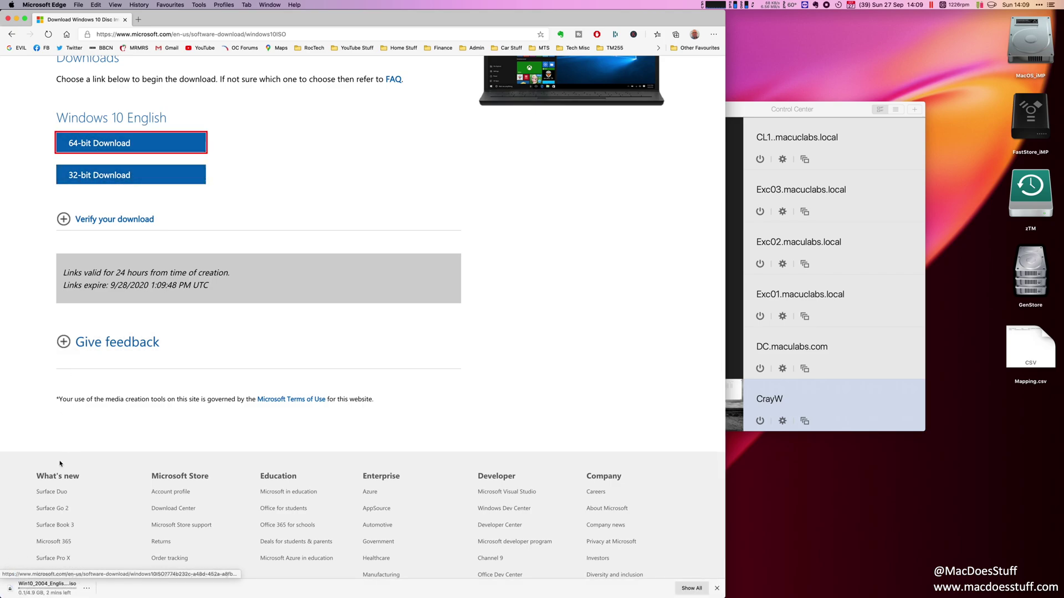
{"action": "left_click", "coordinate": [270, 4]}
{"action": "left_click", "coordinate": [282, 77]}
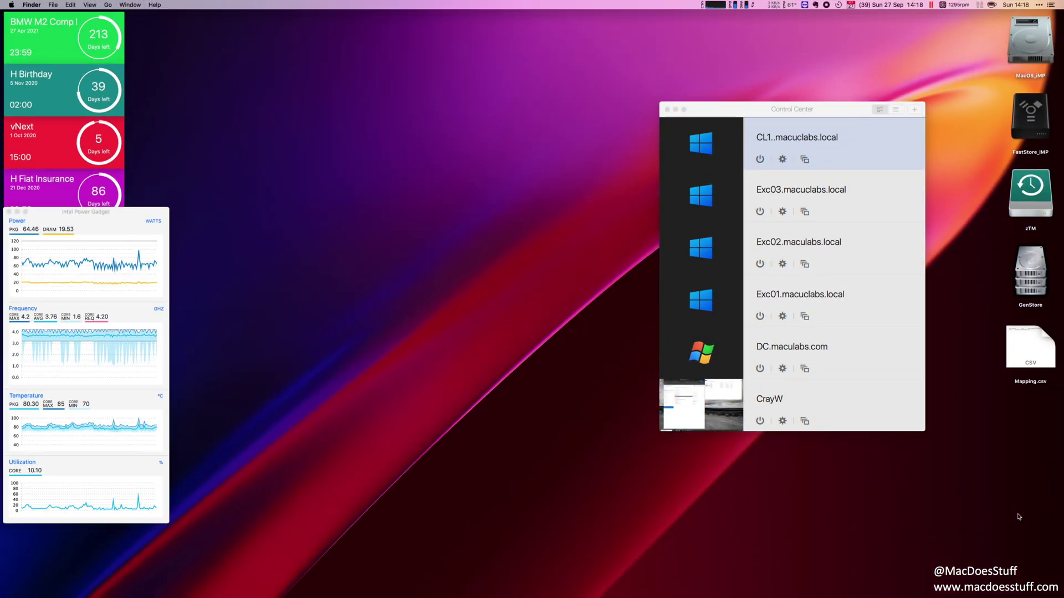
Step: Confirm Win10_2004_English_x64.iso is in the Downloads folder, then return to Control Center
{"action": "mouse_move", "coordinate": [856, 594]}
{"action": "left_click", "coordinate": [828, 582]}
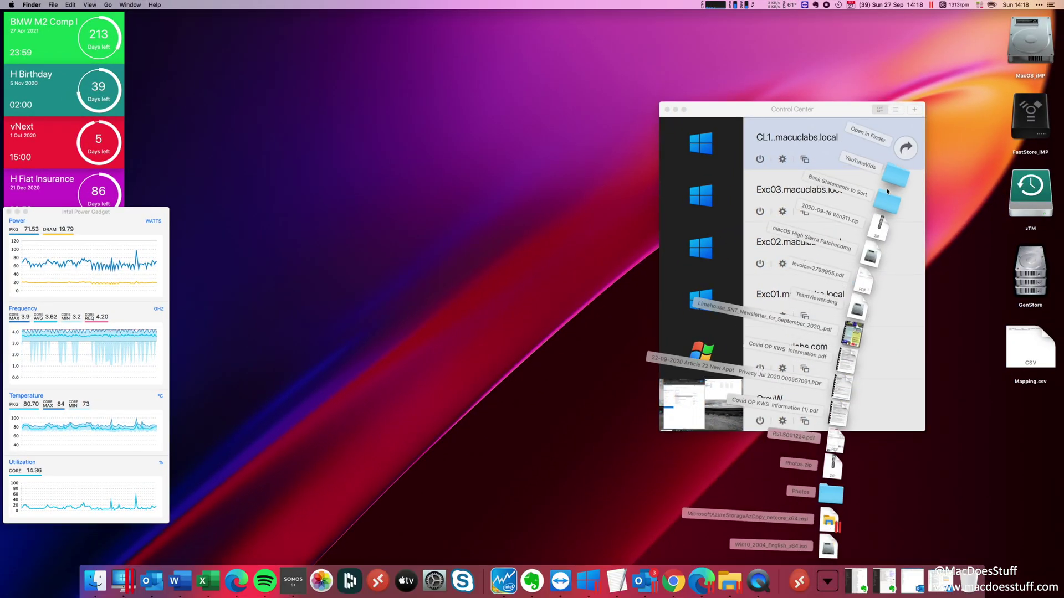
{"action": "left_click", "coordinate": [905, 148]}
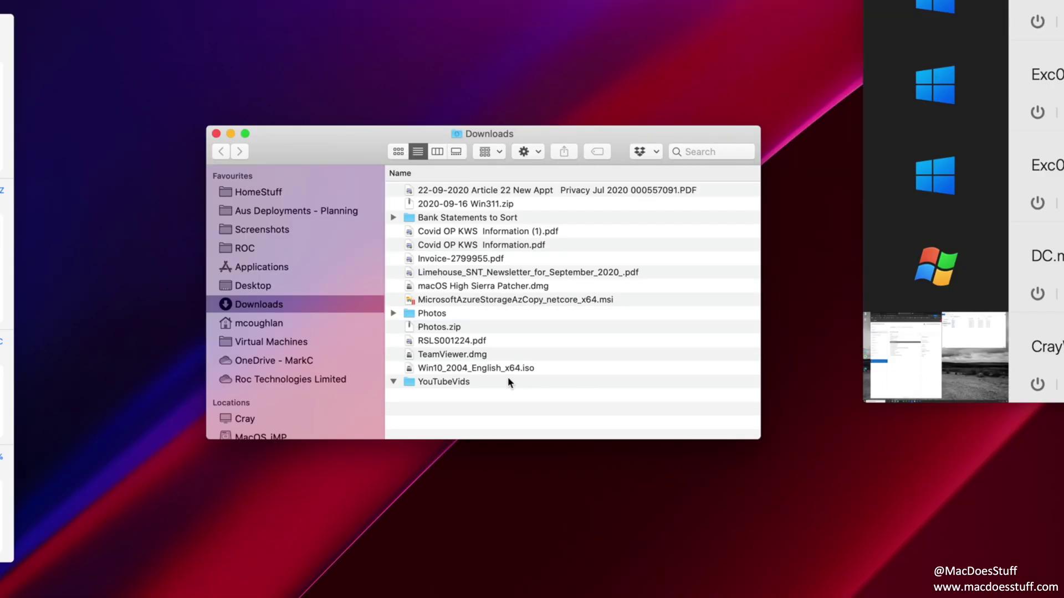
{"action": "left_click", "coordinate": [456, 411]}
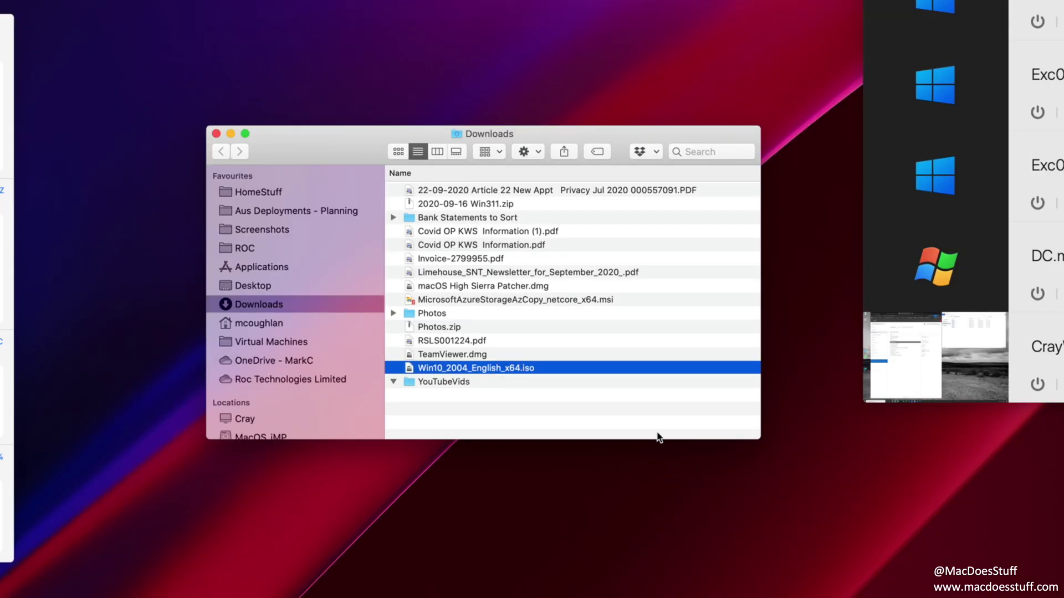
{"action": "key", "text": "super+w"}
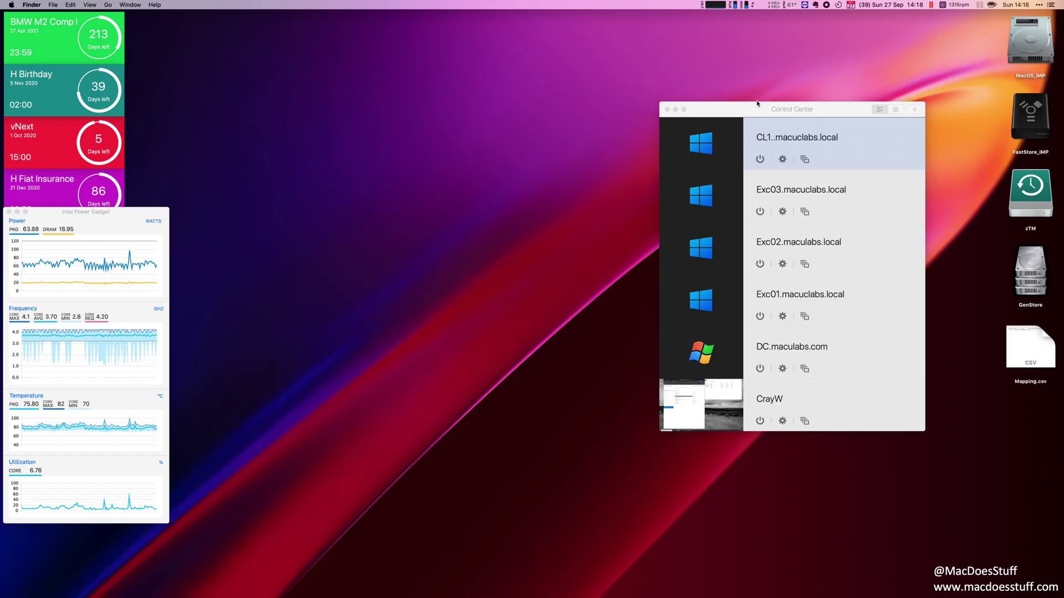
{"action": "left_click", "coordinate": [758, 108]}
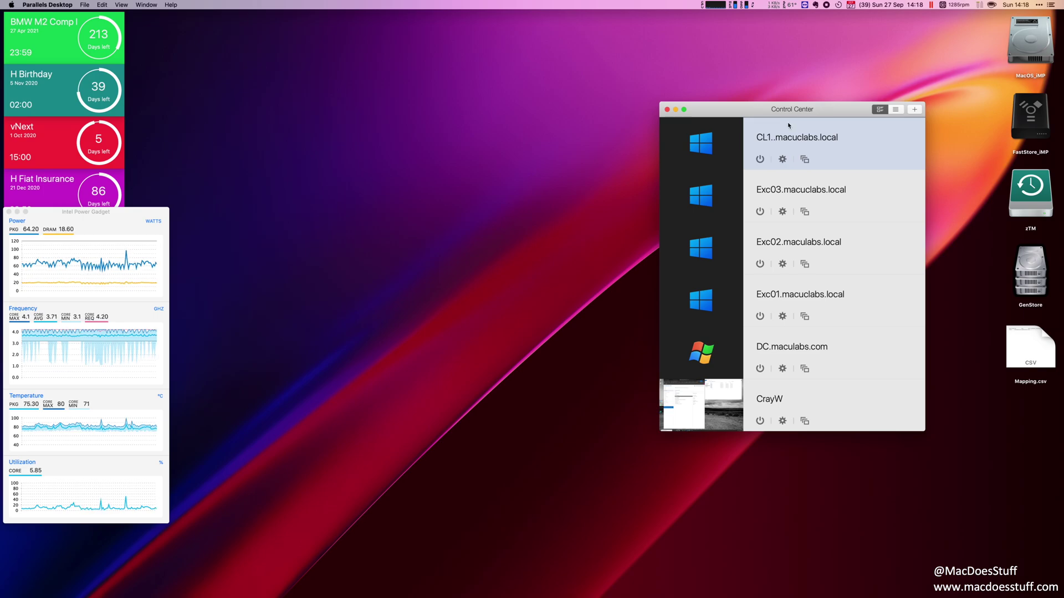
Step: Create a new VM from the Win10_2004_English_x64.iso image file, advancing to the license key page
{"action": "left_click", "coordinate": [85, 5]}
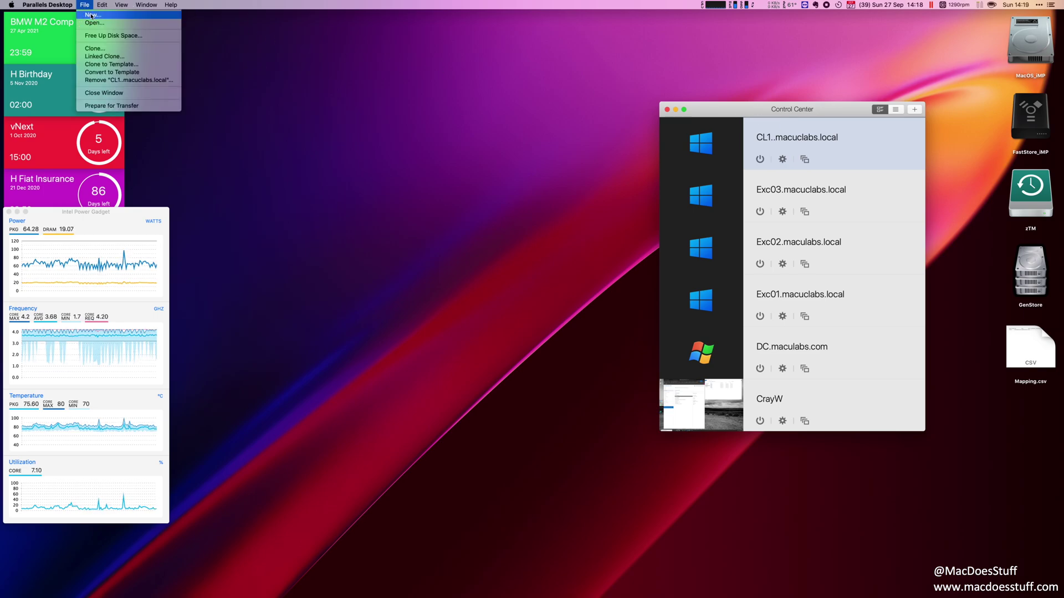
{"action": "left_click", "coordinate": [93, 15]}
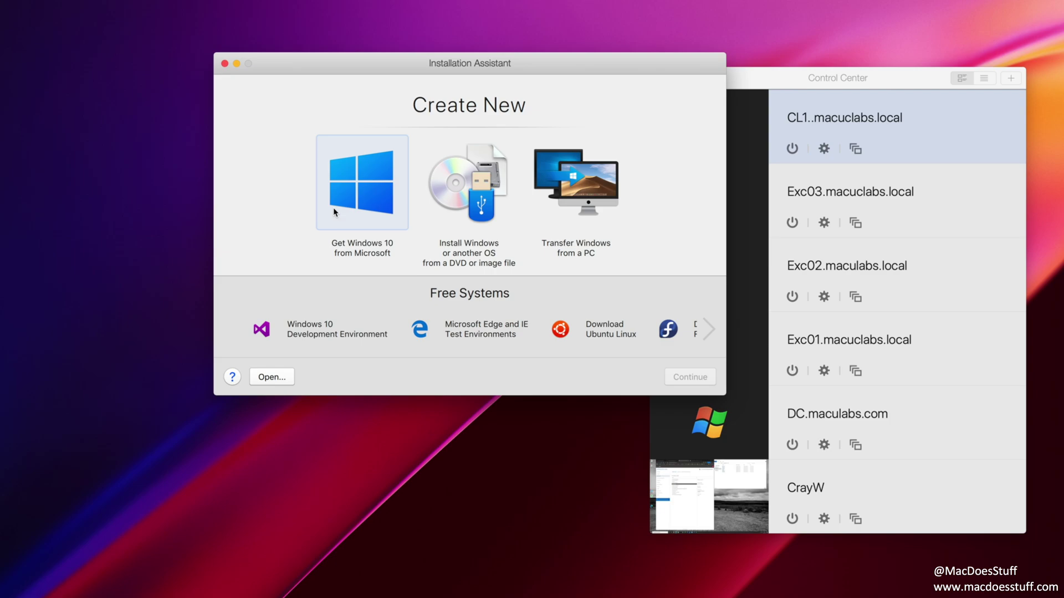
{"action": "left_click", "coordinate": [463, 204]}
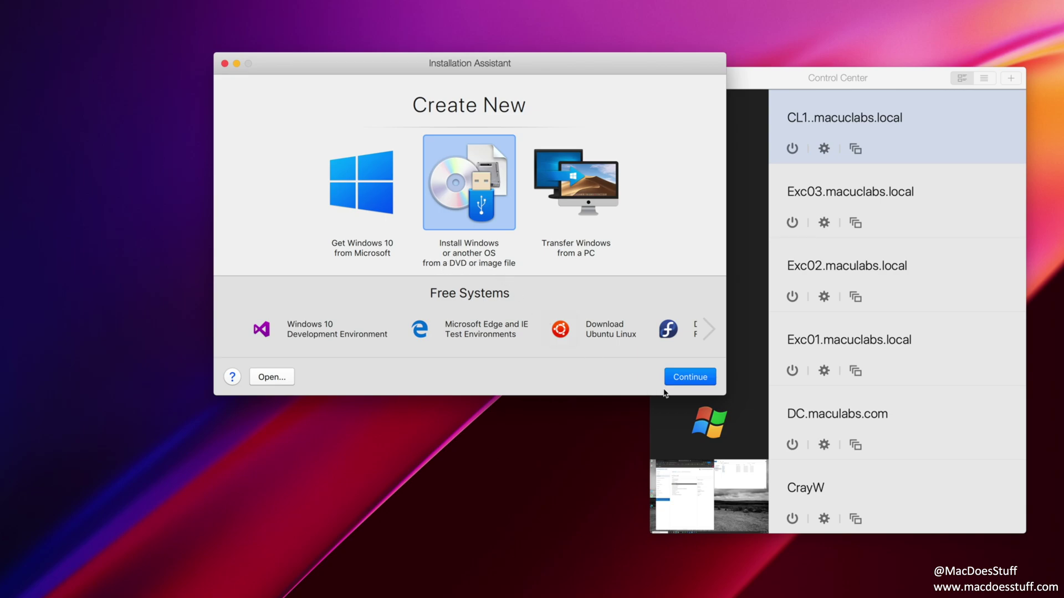
{"action": "left_click", "coordinate": [700, 379]}
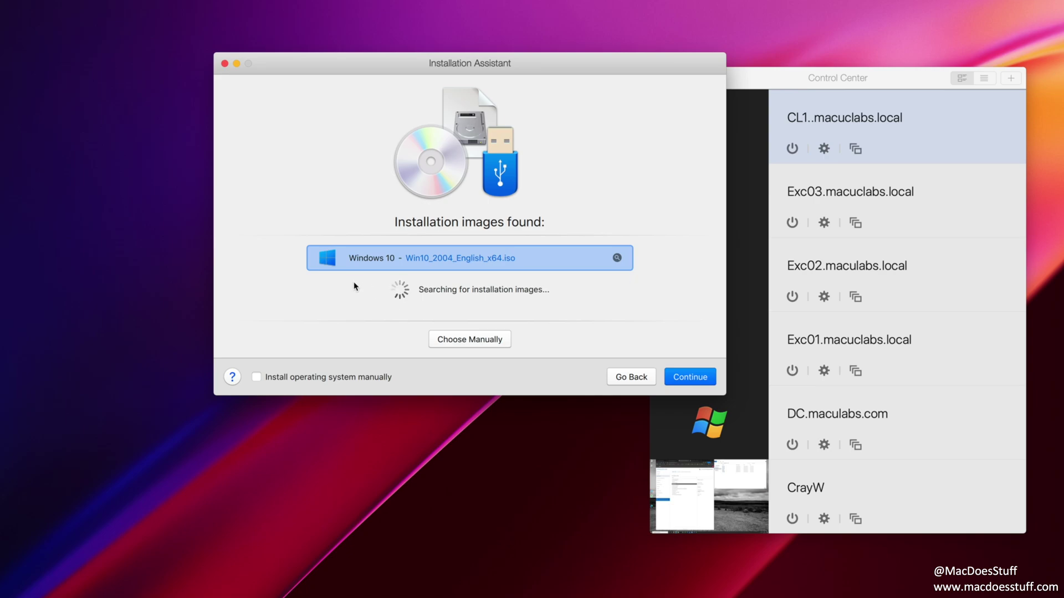
{"action": "left_click", "coordinate": [471, 343]}
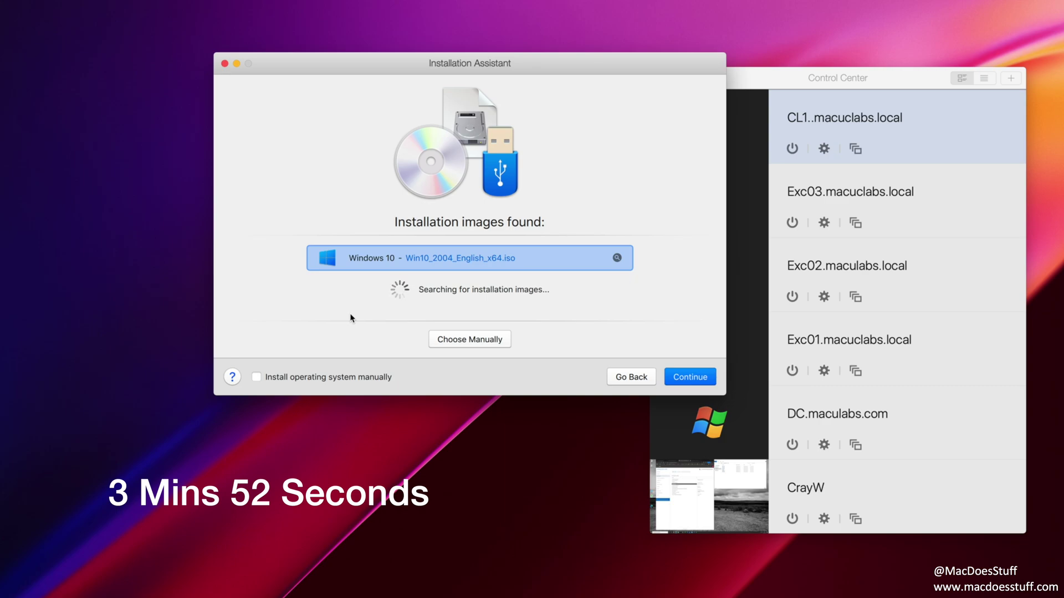
{"action": "left_click", "coordinate": [690, 377]}
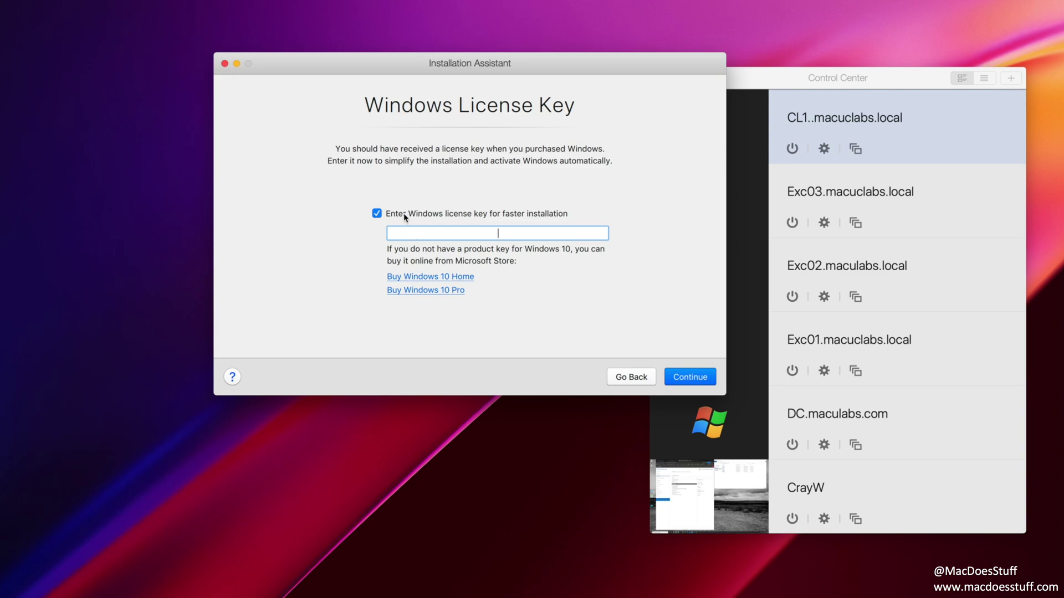
Step: Untick the Windows license key option and select Windows 10 Pro as the edition
{"action": "left_click", "coordinate": [405, 218]}
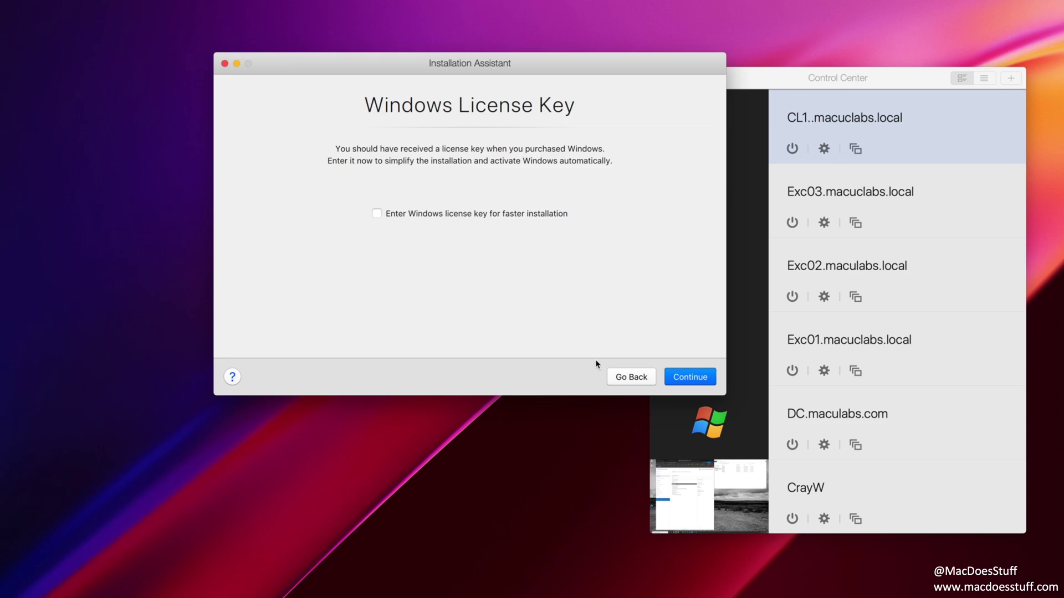
{"action": "left_click", "coordinate": [680, 376]}
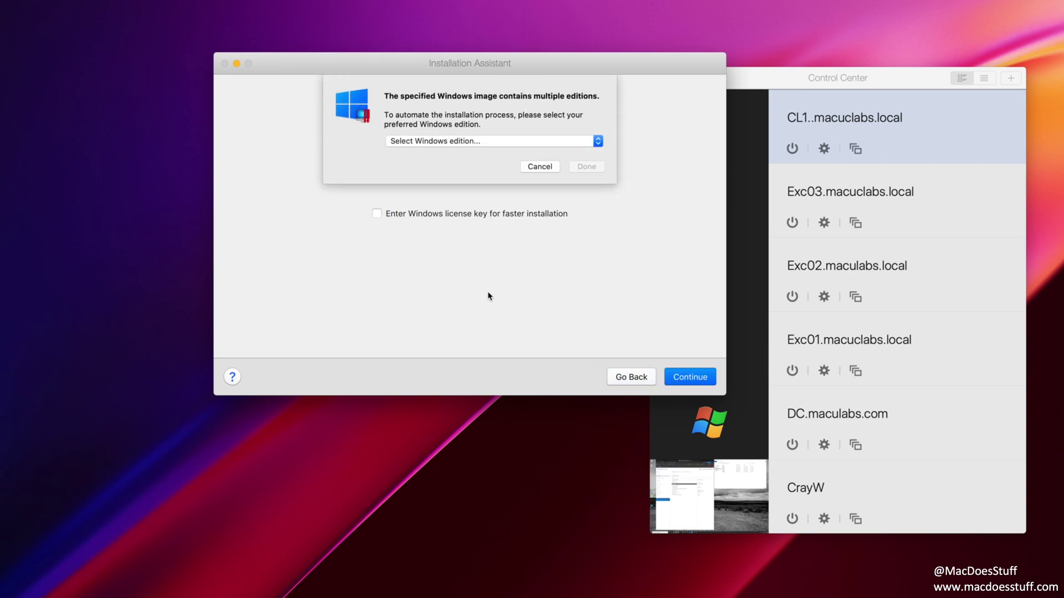
{"action": "left_click", "coordinate": [470, 142]}
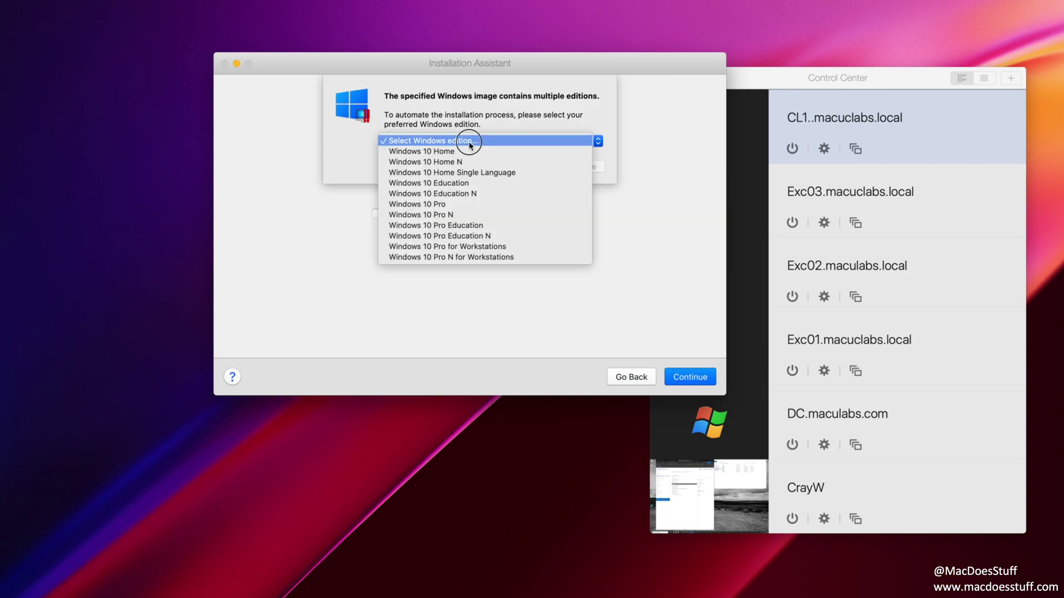
{"action": "left_click", "coordinate": [520, 204]}
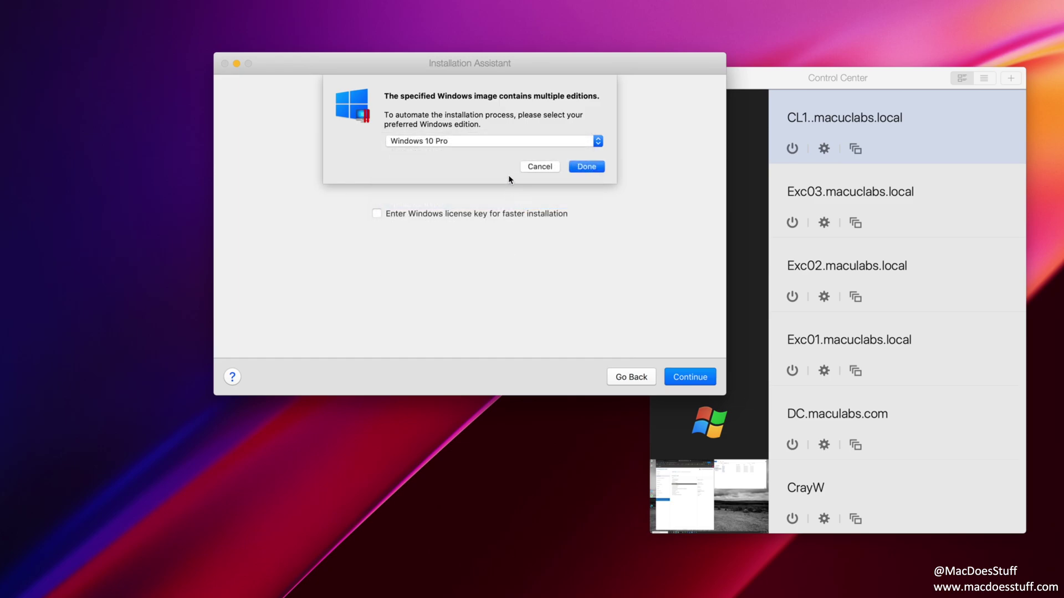
{"action": "left_click", "coordinate": [586, 166]}
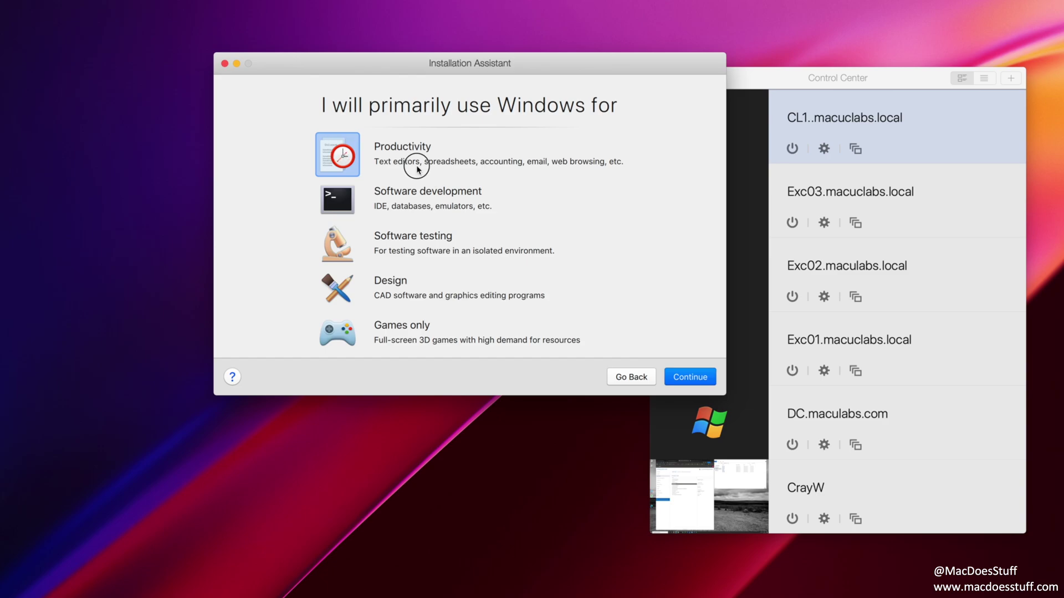
Step: Keep Productivity as the main use, name the VM Win10x64_Image, and create it
{"action": "left_click", "coordinate": [681, 382]}
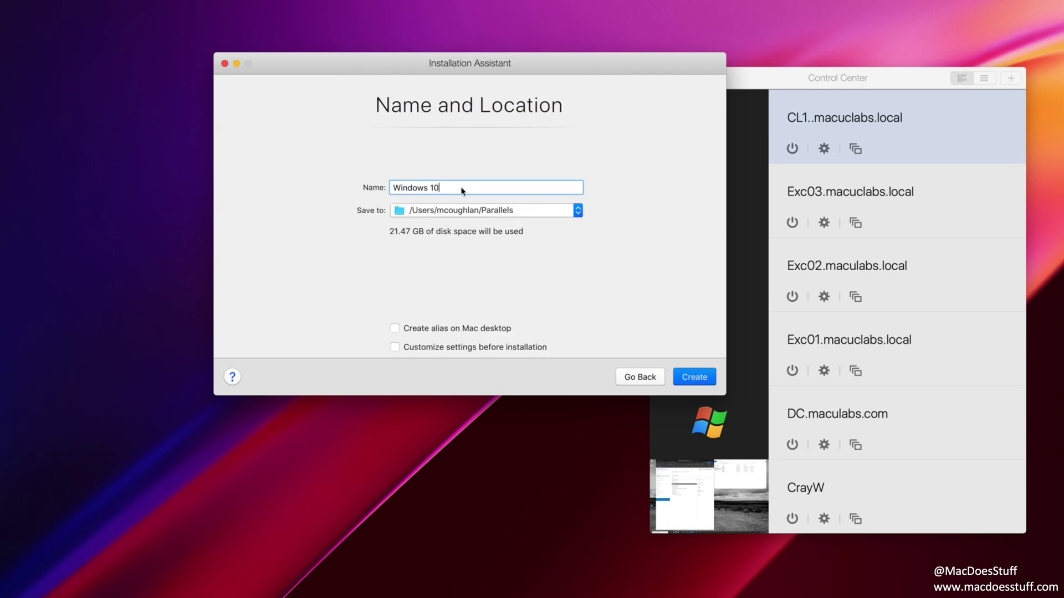
{"action": "left_click", "coordinate": [462, 189]}
{"action": "key", "text": "super+a"}
{"action": "type", "text": "Win10x64_Image"}
{"action": "left_click", "coordinate": [696, 379]}
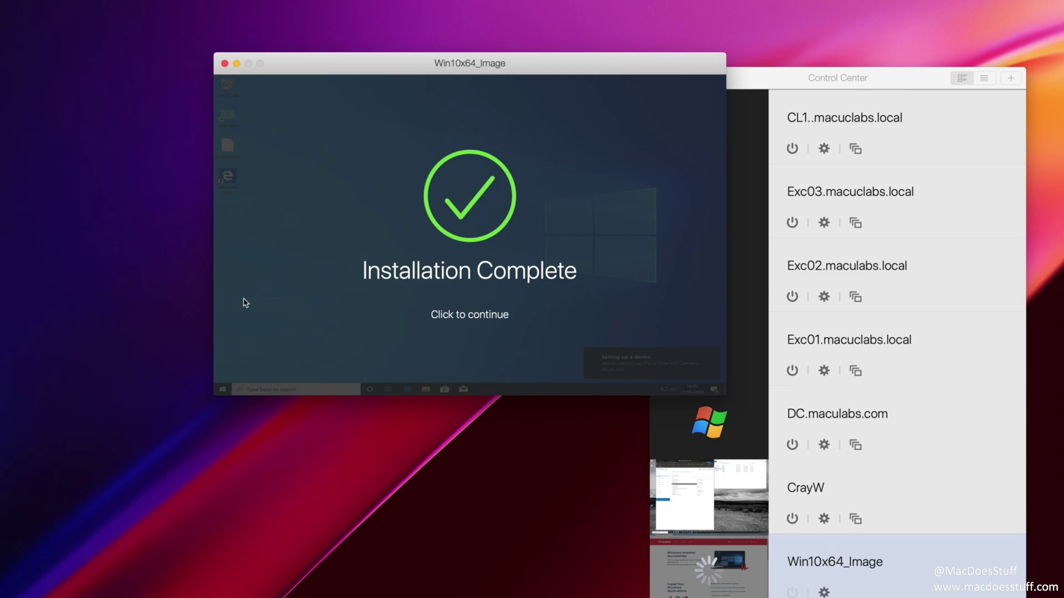
Step: Dismiss Installation Complete and the welcome page, run the VM windowed, and open taskbar options
{"action": "left_click", "coordinate": [363, 244]}
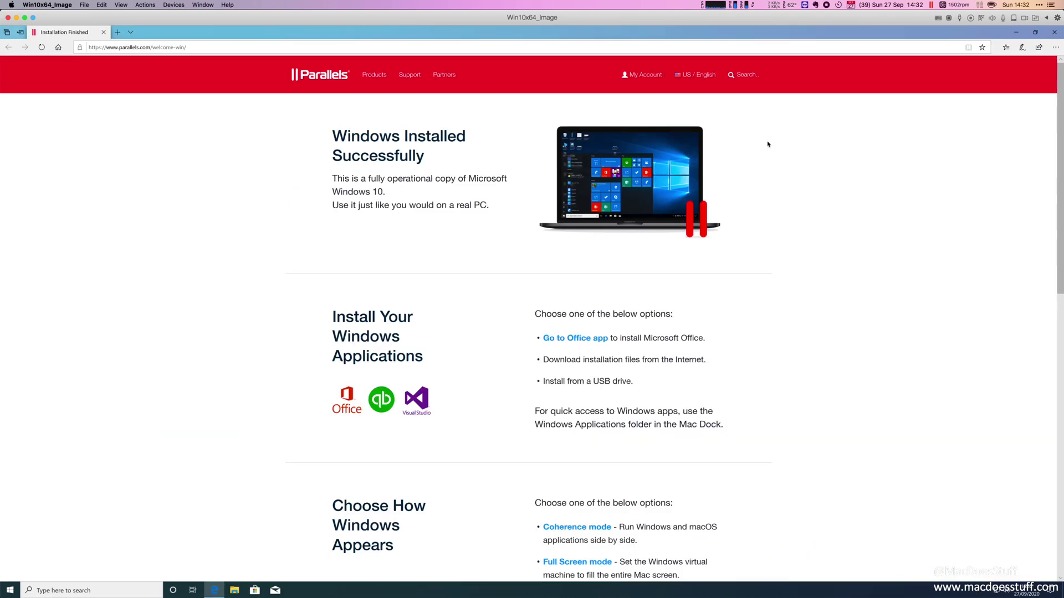
{"action": "left_click", "coordinate": [1054, 34]}
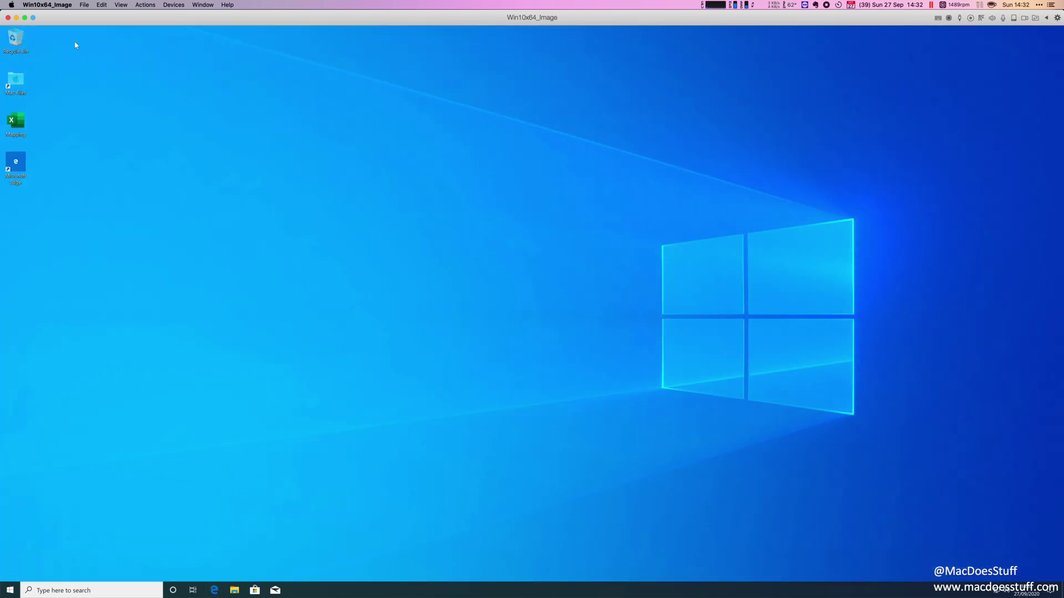
{"action": "left_click", "coordinate": [25, 17]}
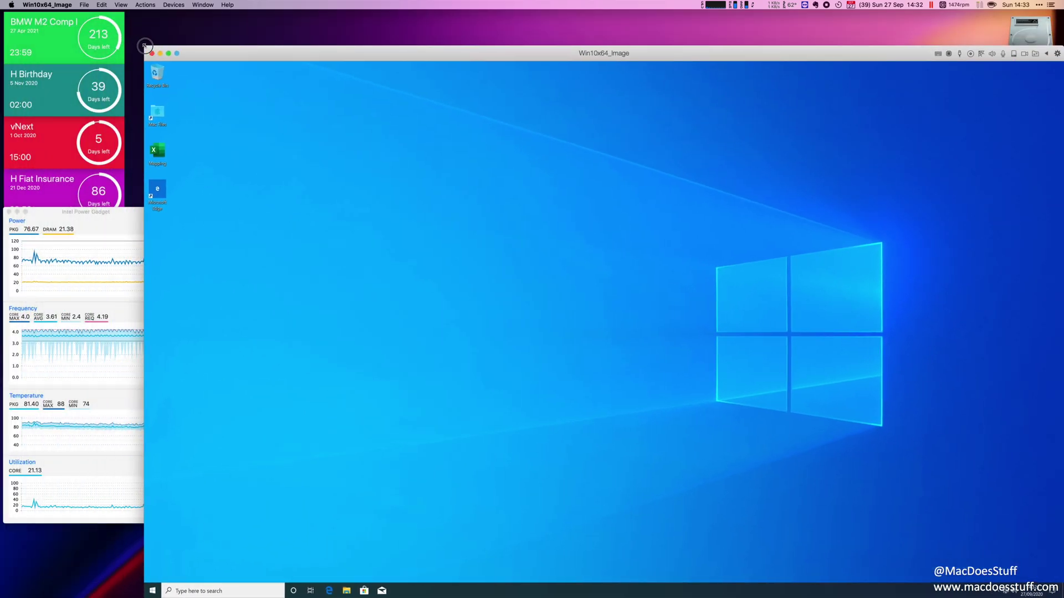
{"action": "left_click_drag", "start_coordinate": [178, 43], "coordinate": [159, 26]}
{"action": "left_click", "coordinate": [476, 577]}
{"action": "left_click", "coordinate": [501, 535]}
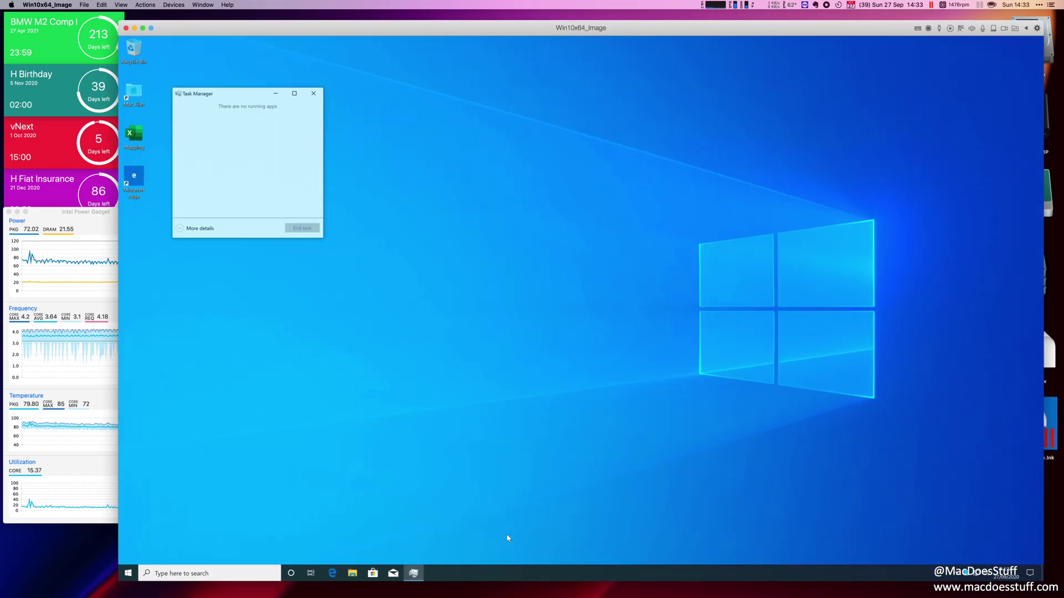
{"action": "left_click", "coordinate": [199, 229]}
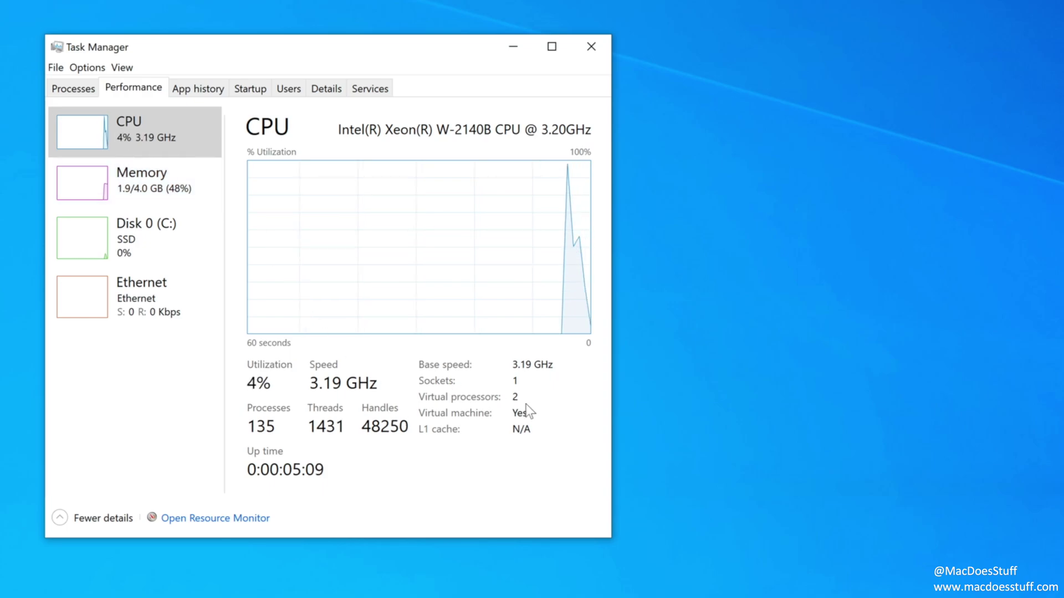
{"action": "left_click", "coordinate": [166, 205]}
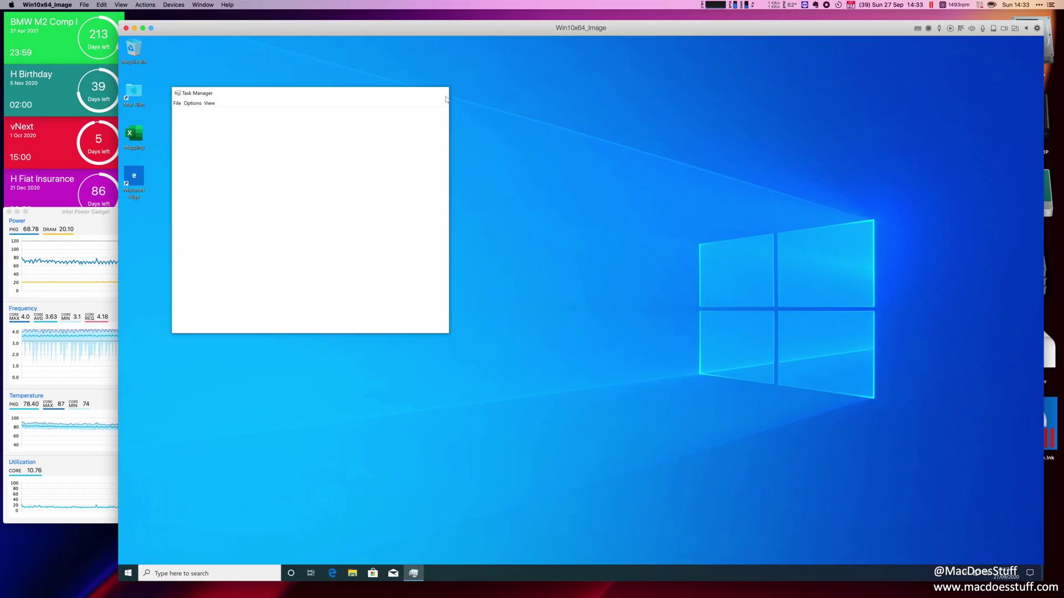
{"action": "left_click", "coordinate": [604, 42]}
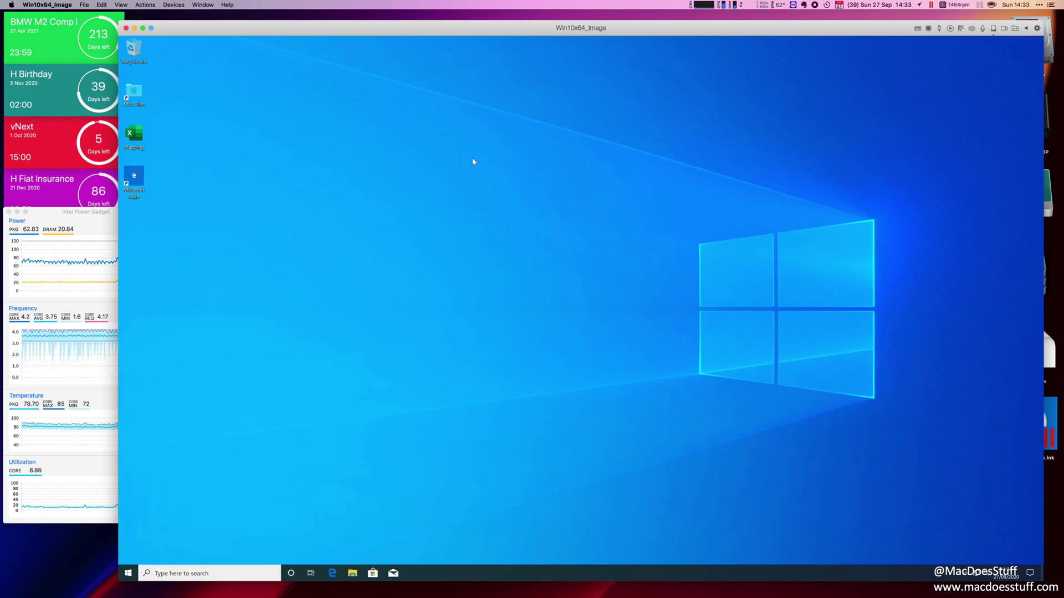
{"action": "key", "text": "super+e"}
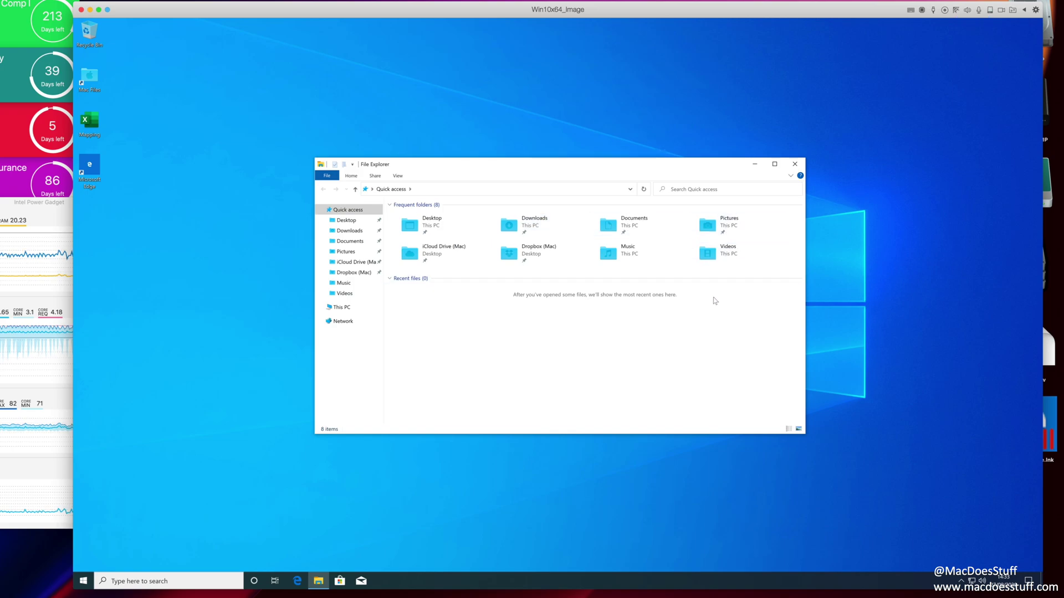
{"action": "double_click", "coordinate": [436, 228]}
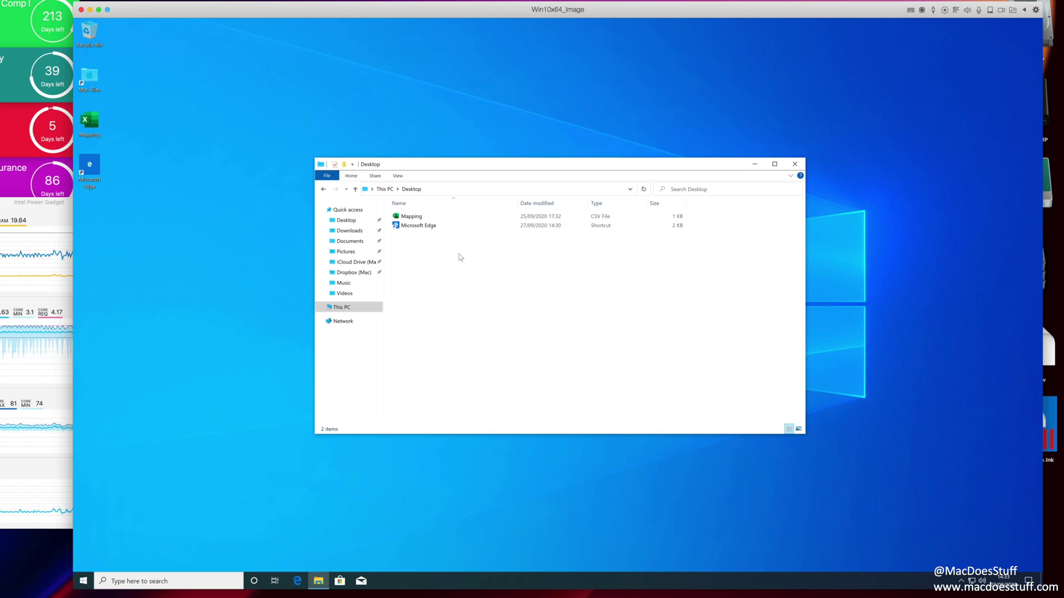
{"action": "key", "text": "alt+Up"}
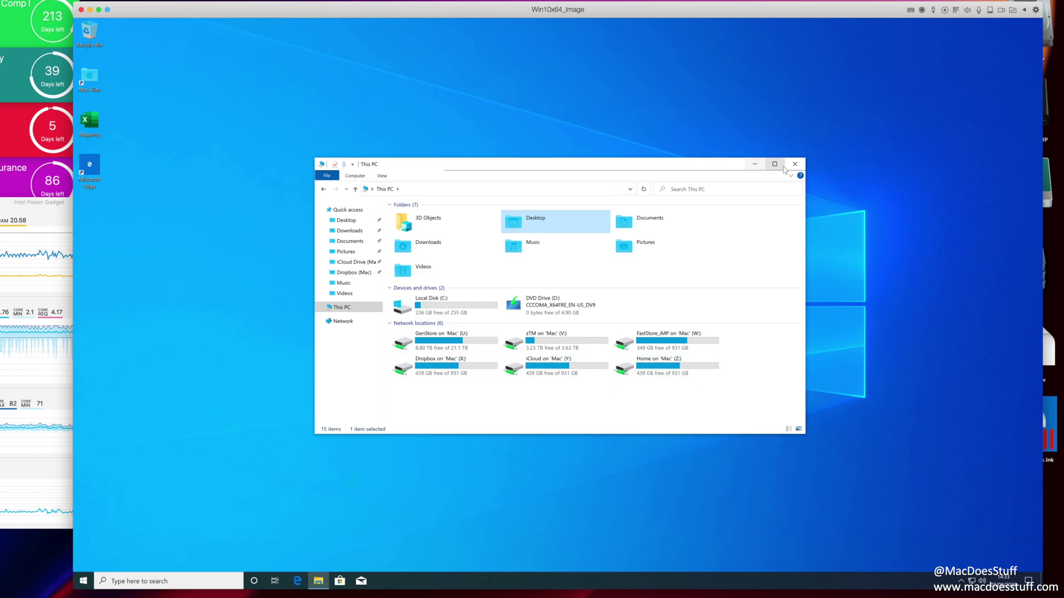
{"action": "left_click", "coordinate": [795, 164]}
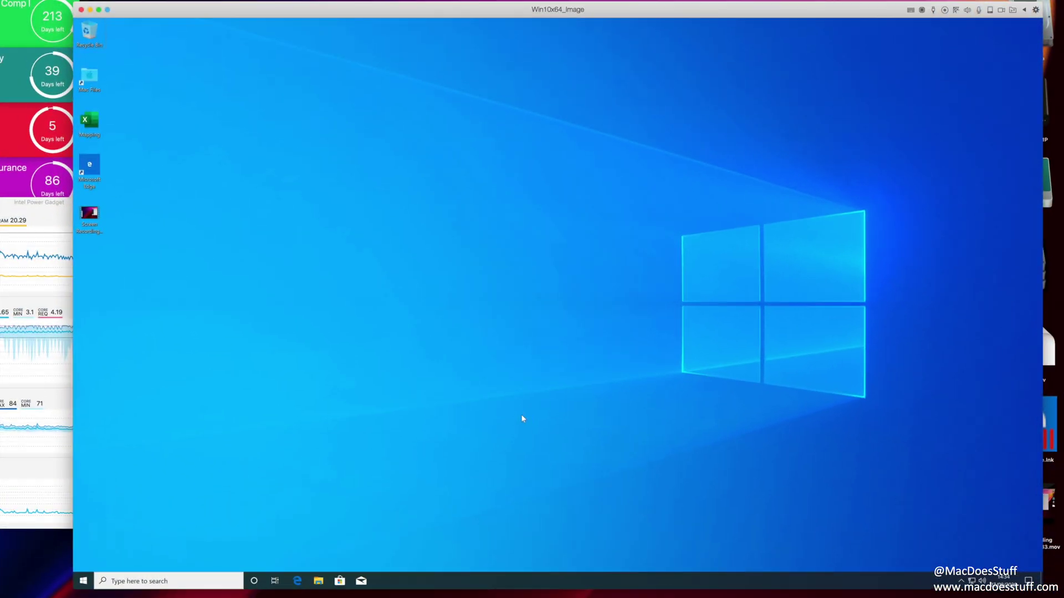
{"action": "left_click", "coordinate": [502, 339]}
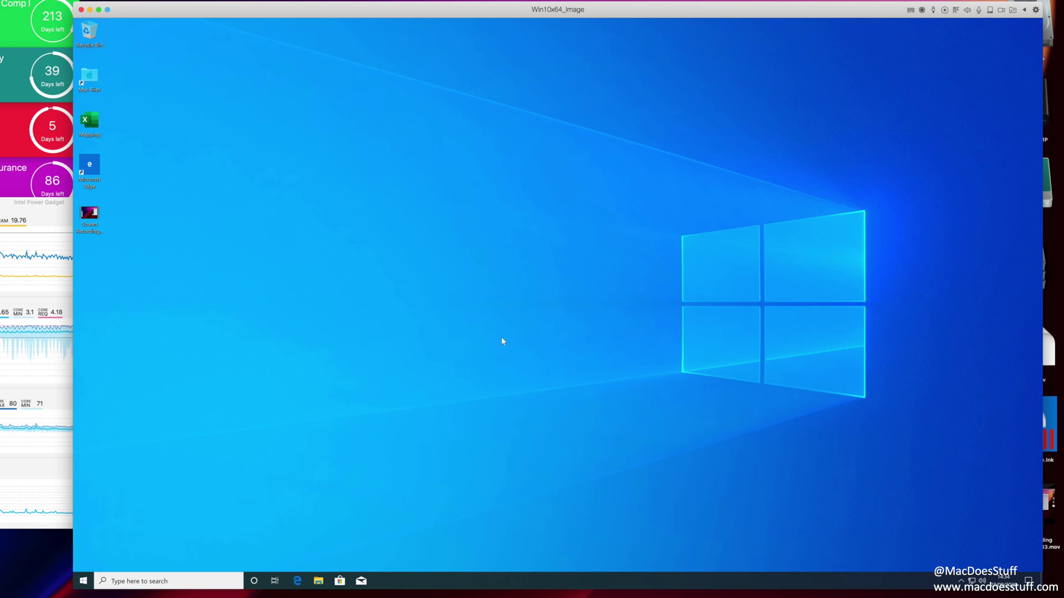
Step: Rename the computer to Win10Demo through This PC's Properties, choosing Restart Later
{"action": "key", "text": "super+e"}
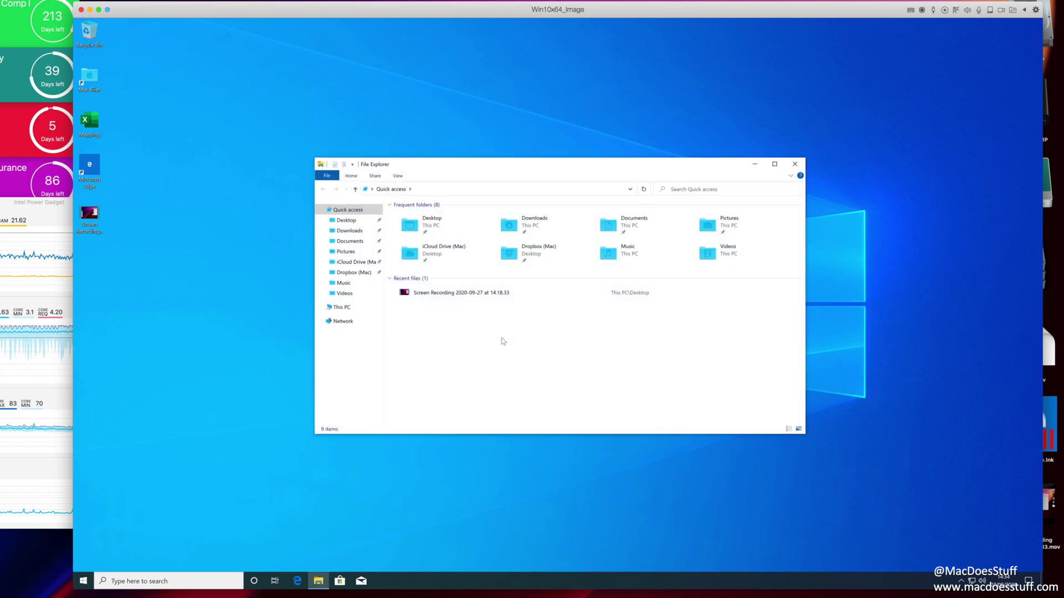
{"action": "right_click", "coordinate": [343, 307]}
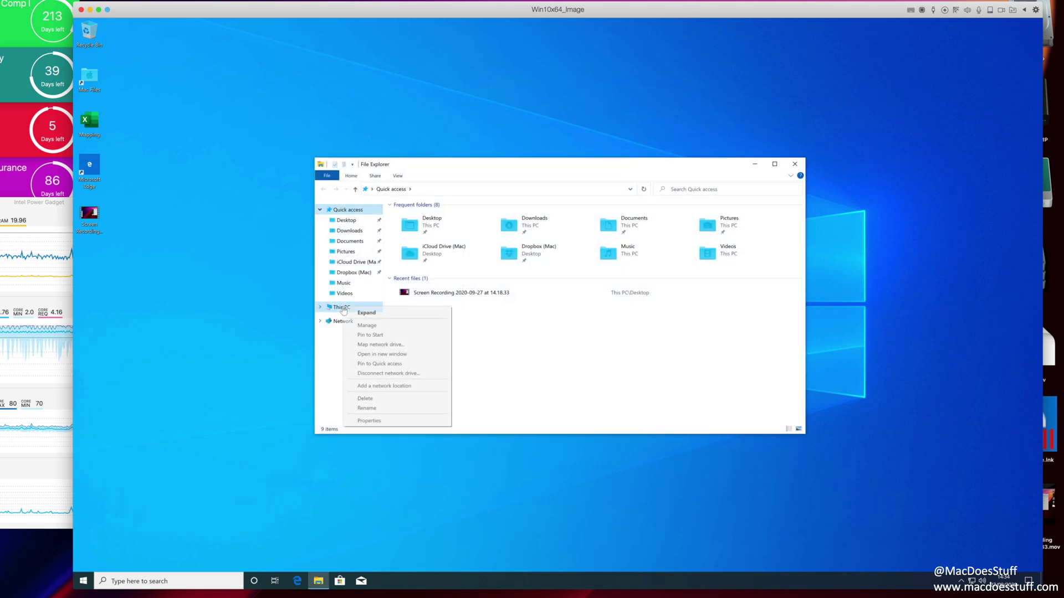
{"action": "left_click", "coordinate": [402, 421]}
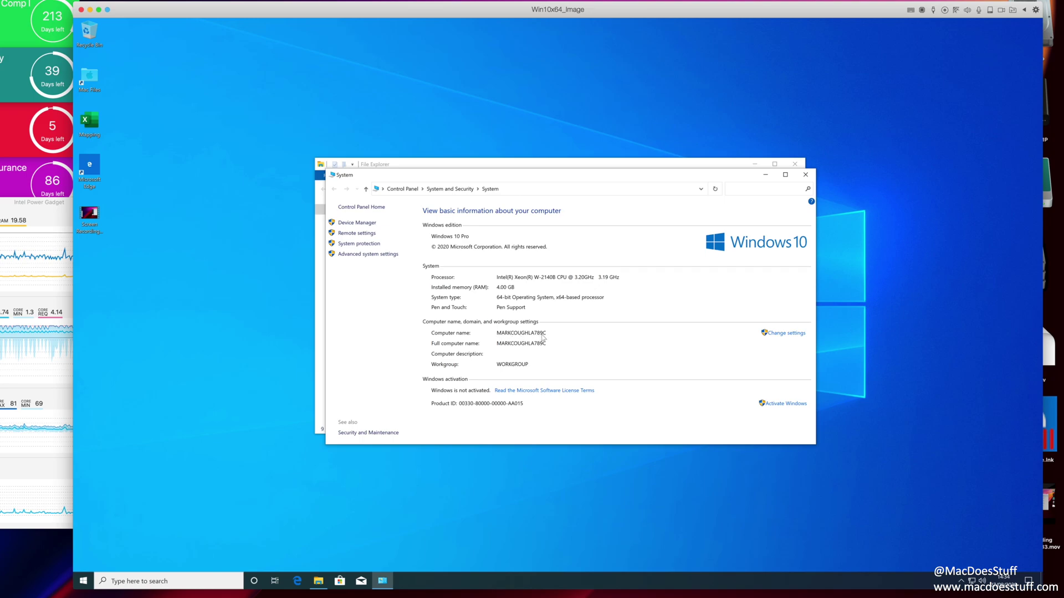
{"action": "left_click", "coordinate": [785, 333]}
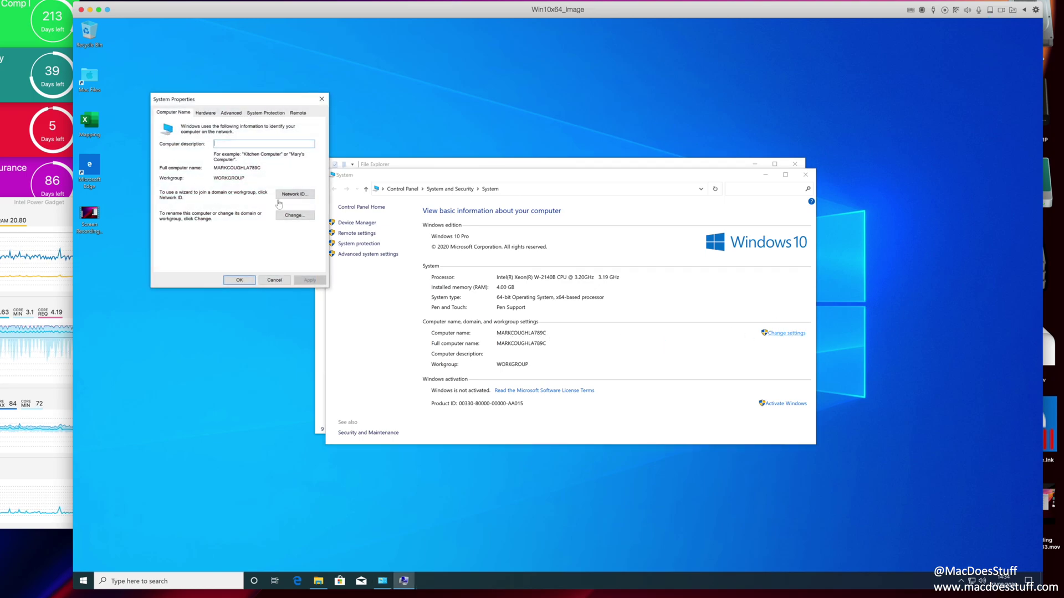
{"action": "left_click", "coordinate": [288, 217]}
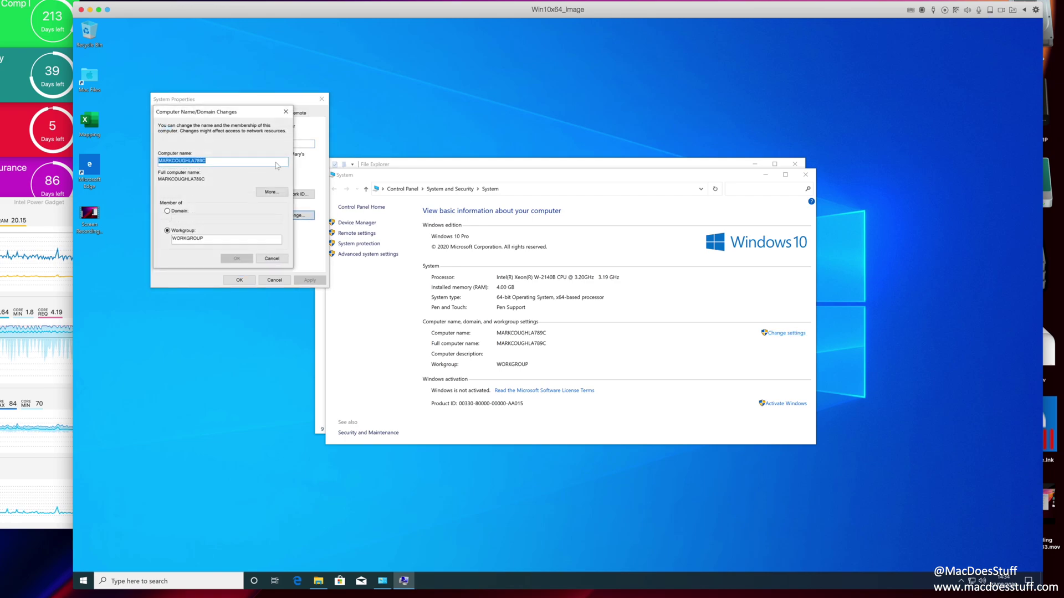
{"action": "type", "text": "Win10Demo"}
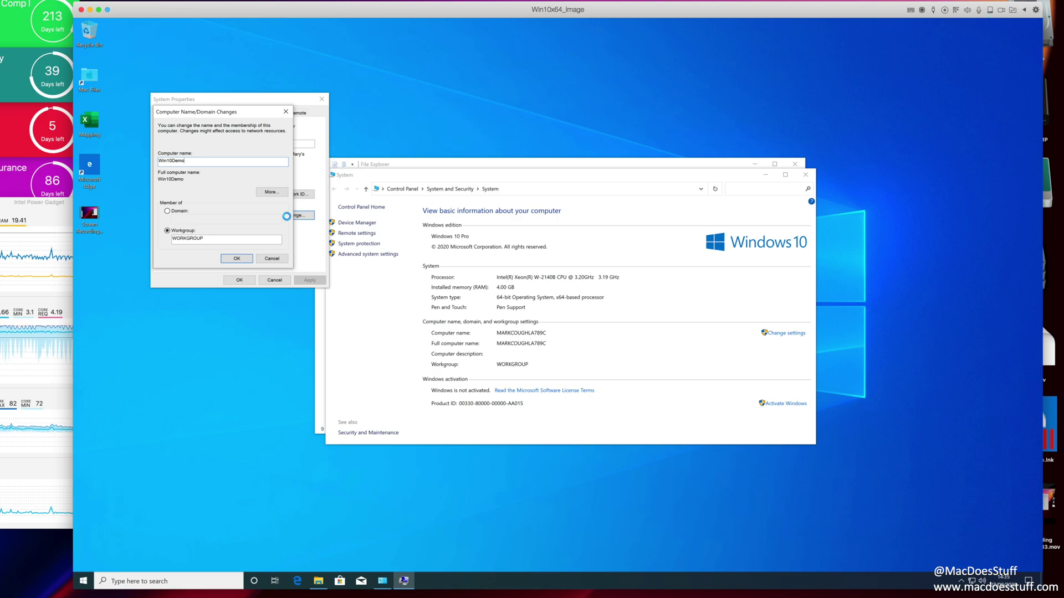
{"action": "key", "text": "Return"}
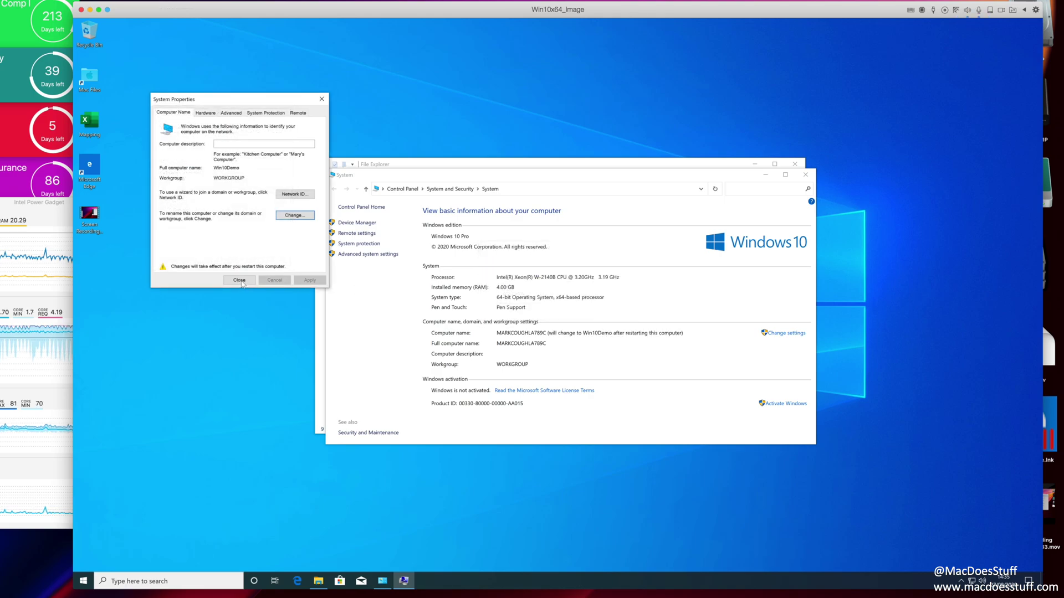
{"action": "left_click", "coordinate": [242, 280]}
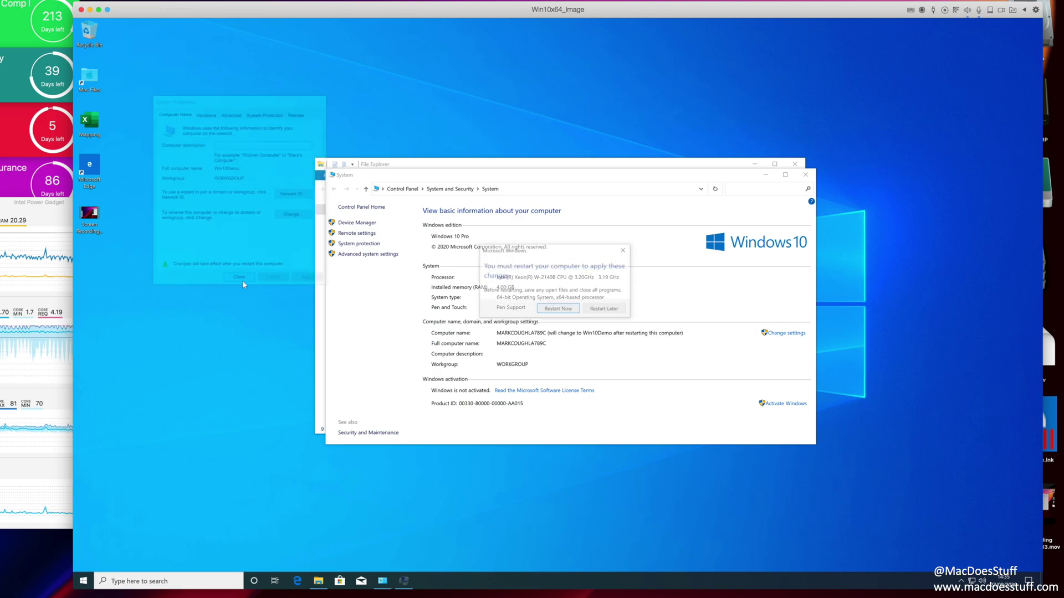
{"action": "left_click", "coordinate": [608, 309]}
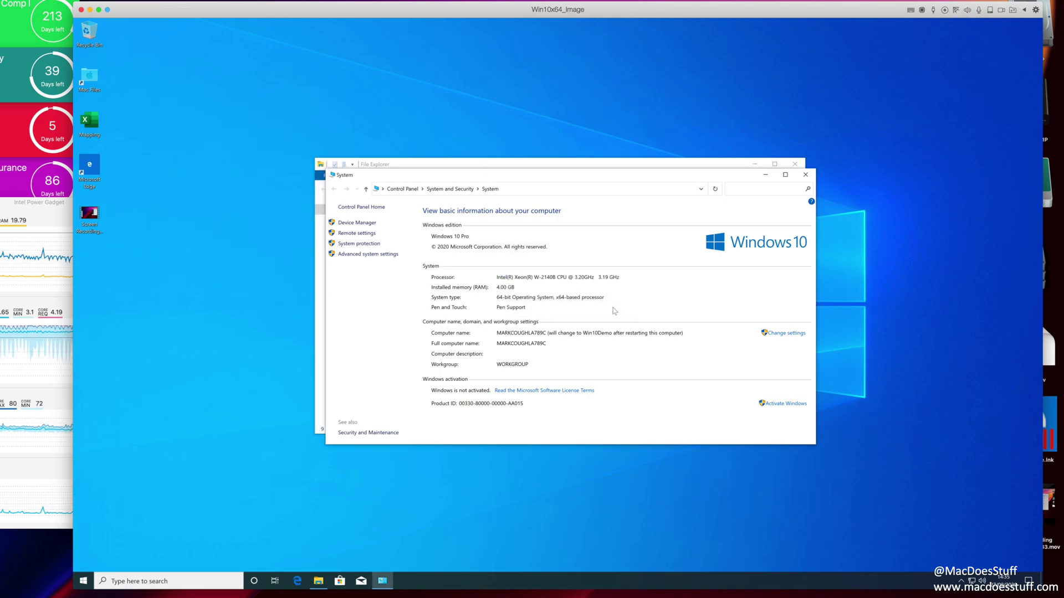
{"action": "left_click", "coordinate": [806, 175]}
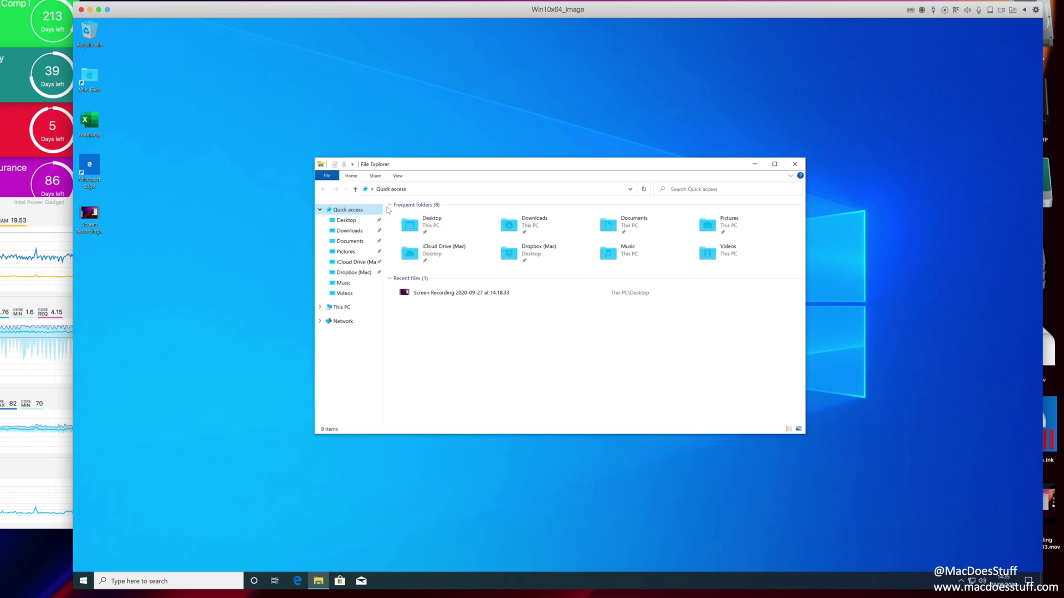
Step: In File Explorer Options, untick showing frequently used folders and recently used files in Quick access
{"action": "key", "text": "super"}
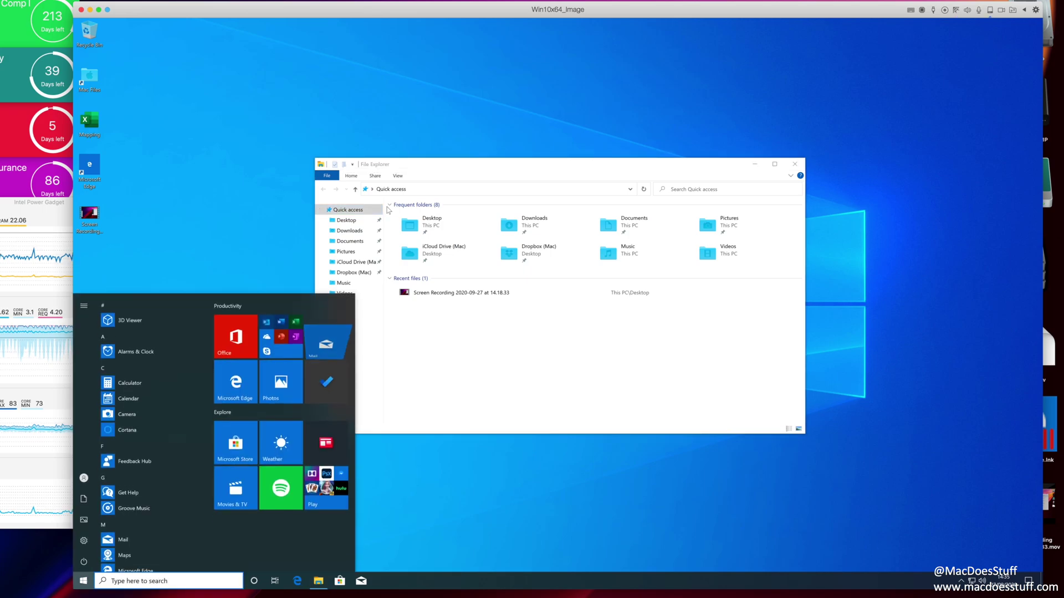
{"action": "type", "text": "file explo"}
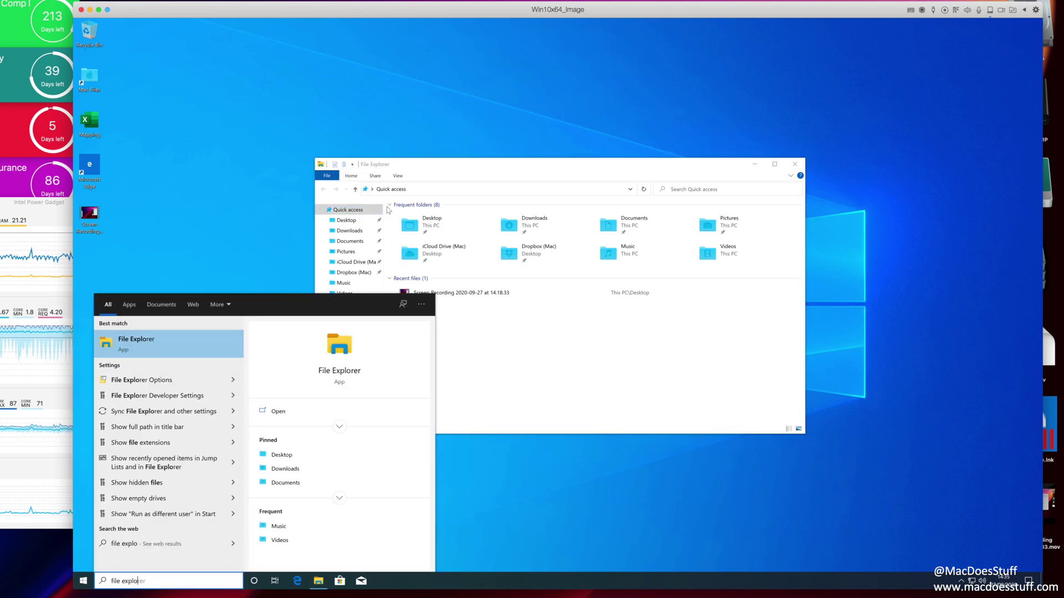
{"action": "key", "text": "Down"}
{"action": "key", "text": "Return"}
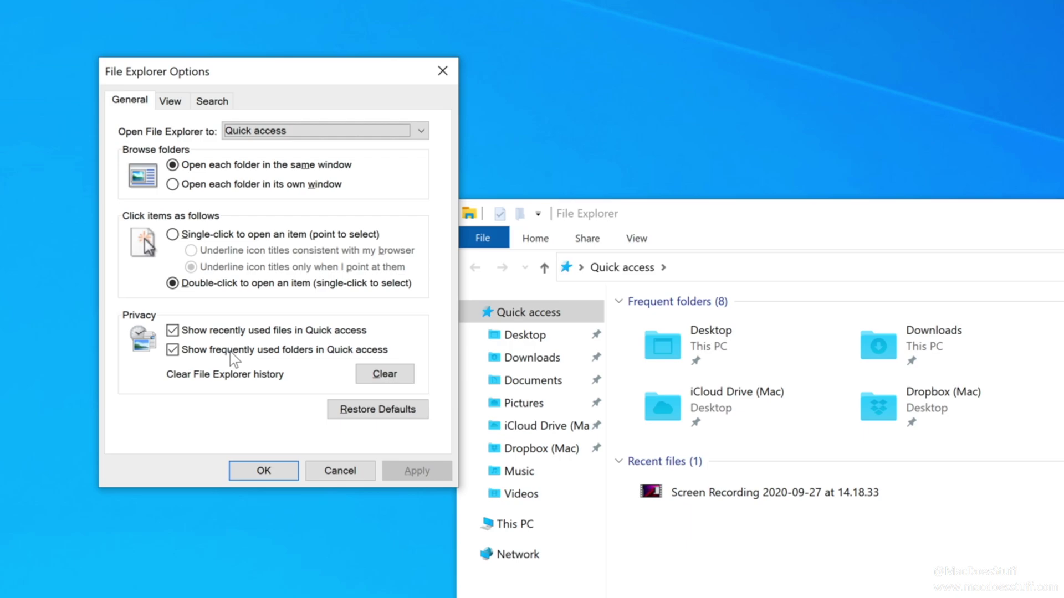
{"action": "left_click", "coordinate": [210, 350]}
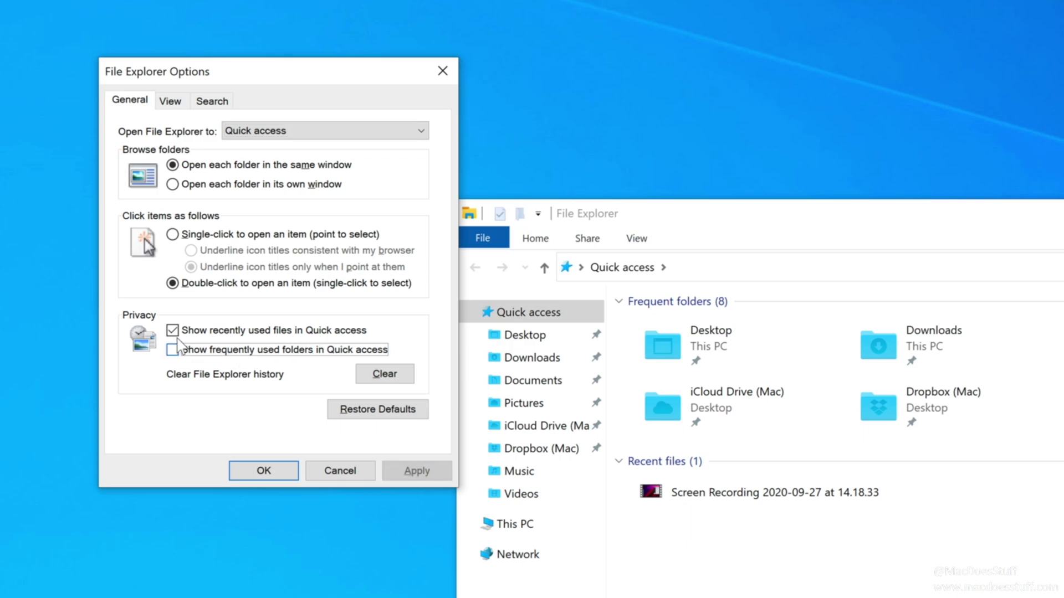
{"action": "left_click", "coordinate": [174, 331]}
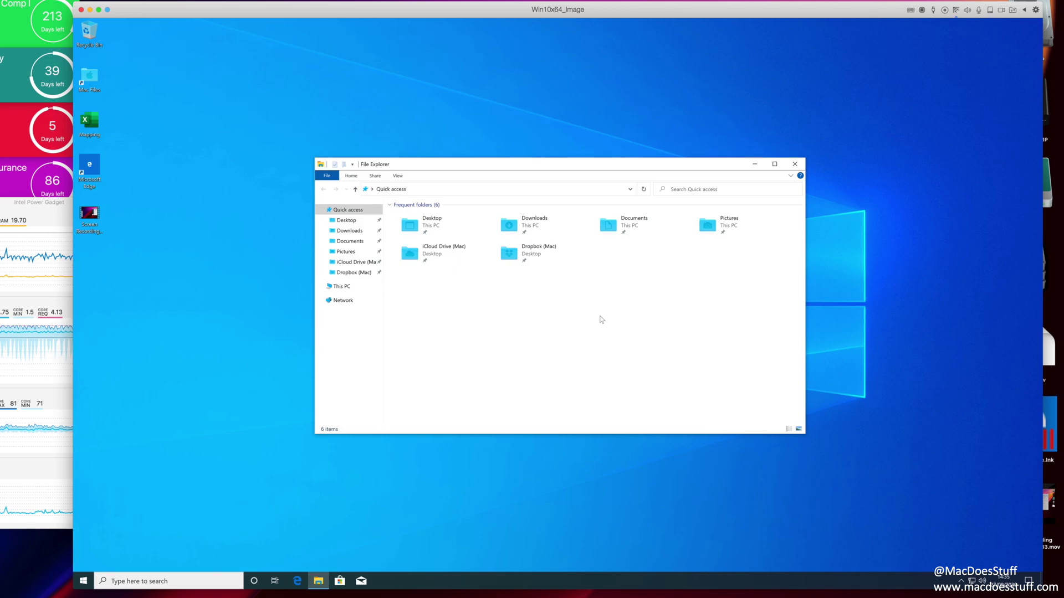
Step: Close File Explorer and shut down Windows from the Start menu's Power options
{"action": "left_click", "coordinate": [796, 164]}
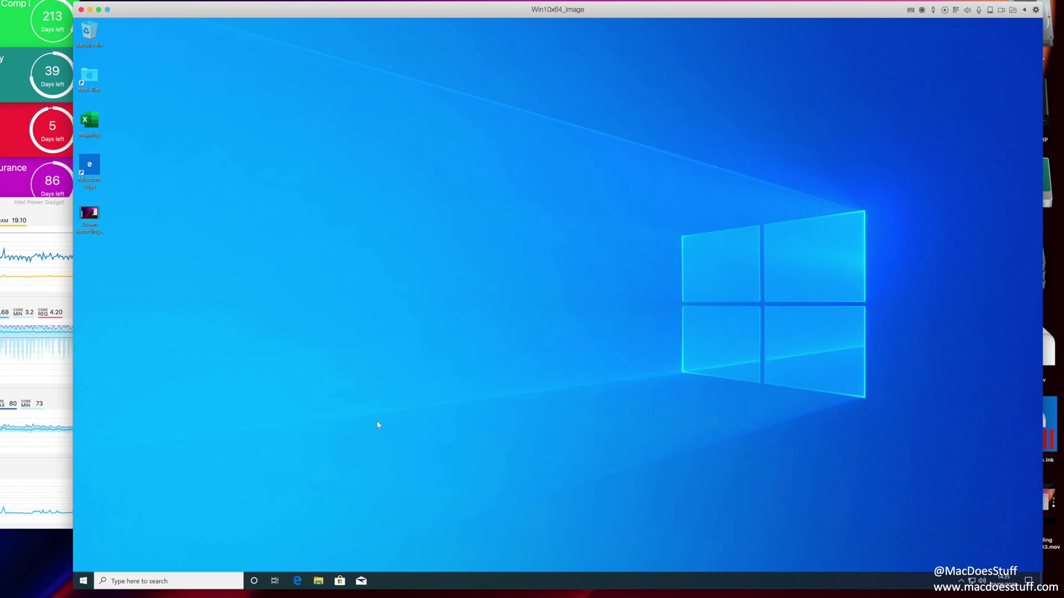
{"action": "left_click", "coordinate": [87, 586]}
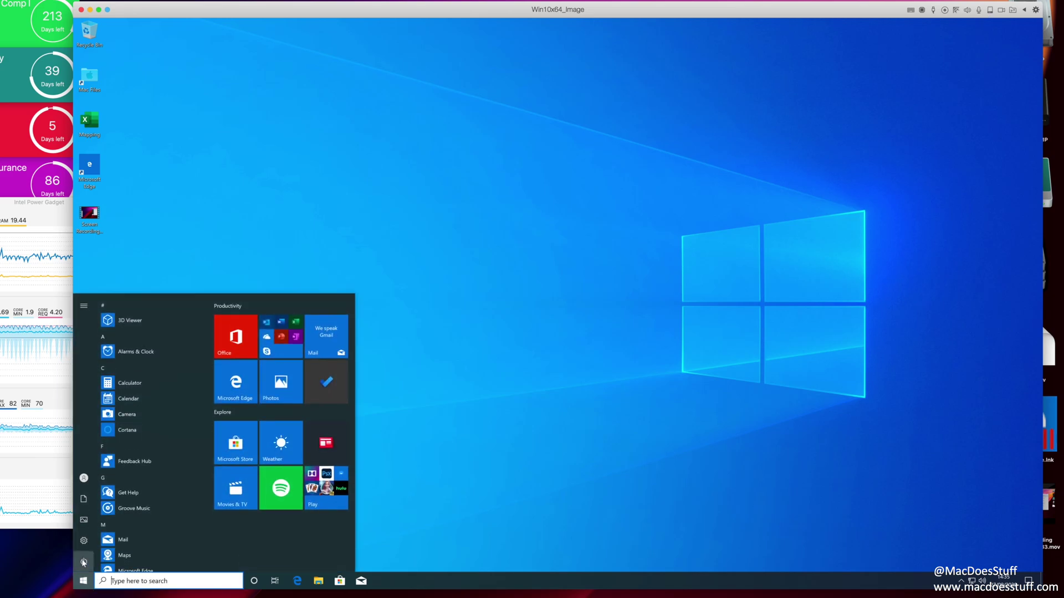
{"action": "left_click", "coordinate": [84, 561]}
{"action": "left_click", "coordinate": [109, 525]}
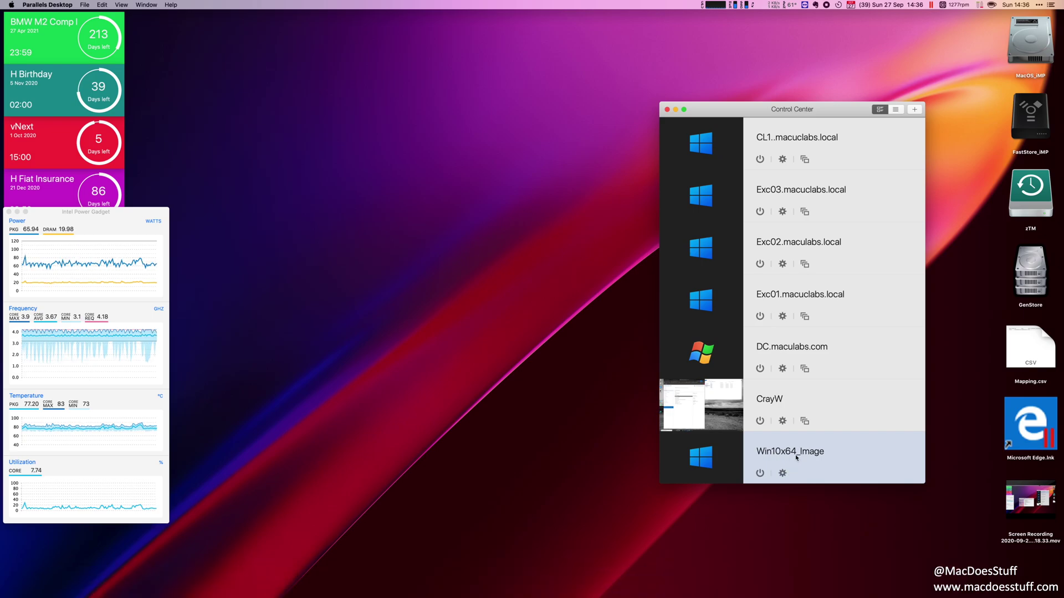
Step: Open Win10x64_Image's configuration and enable Reclaim disk space on shutdown
{"action": "left_click", "coordinate": [782, 473]}
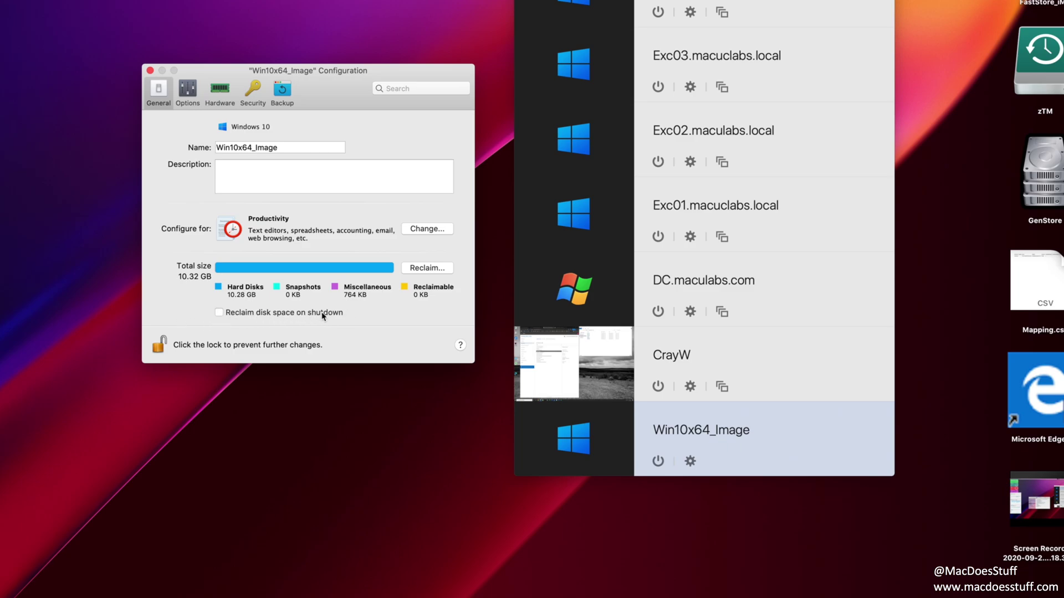
{"action": "left_click", "coordinate": [226, 313]}
Step: Turn off idle pausing and choose Custom startup with a Window startup view, then show Optimization
{"action": "left_click", "coordinate": [188, 99]}
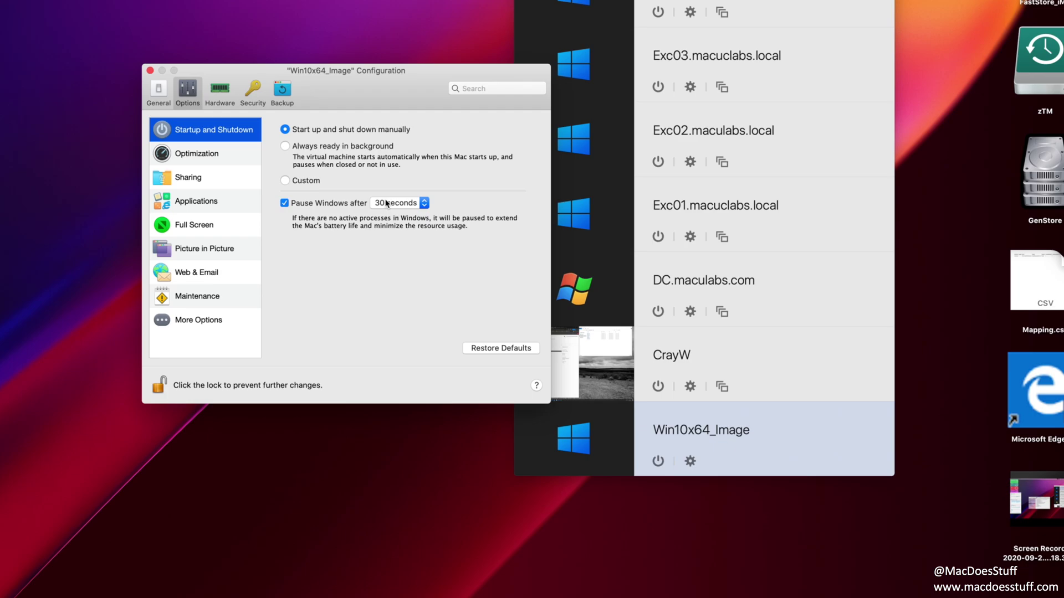
{"action": "left_click", "coordinate": [285, 203]}
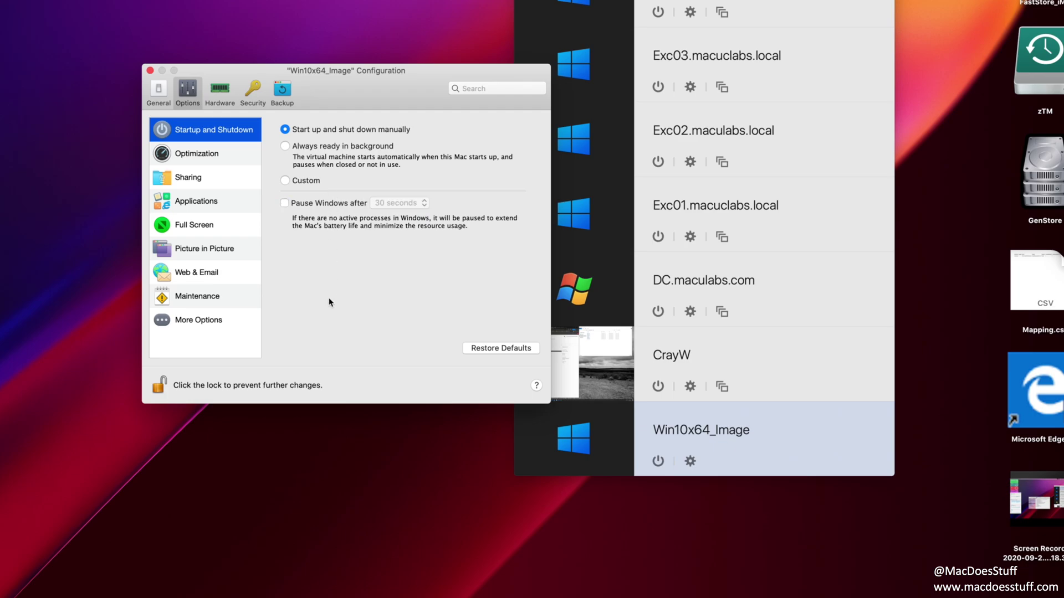
{"action": "left_click", "coordinate": [285, 180]}
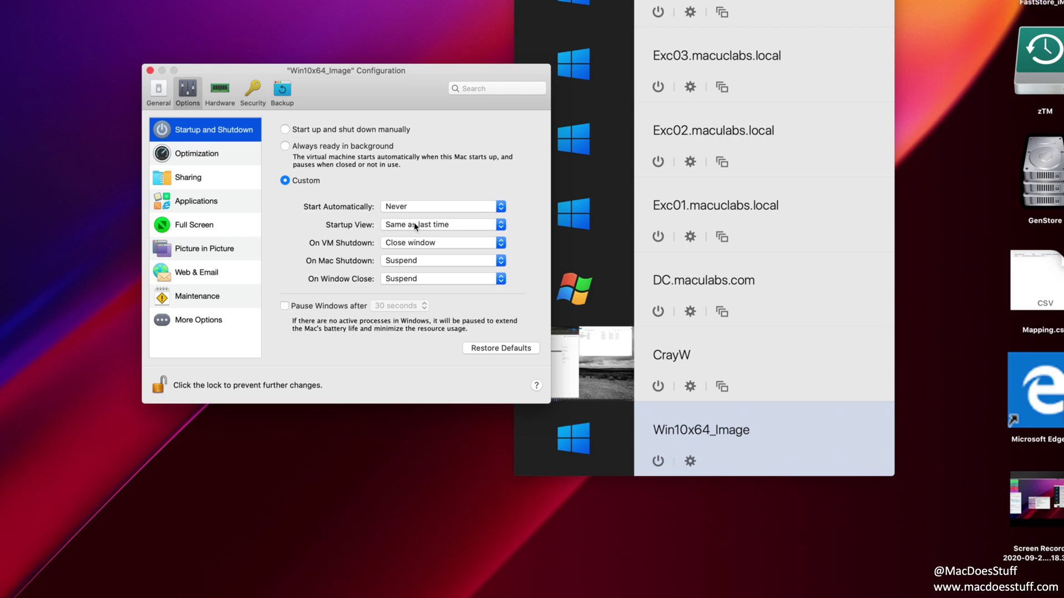
{"action": "left_click", "coordinate": [409, 225]}
{"action": "key", "text": "Return"}
{"action": "left_click", "coordinate": [237, 160]}
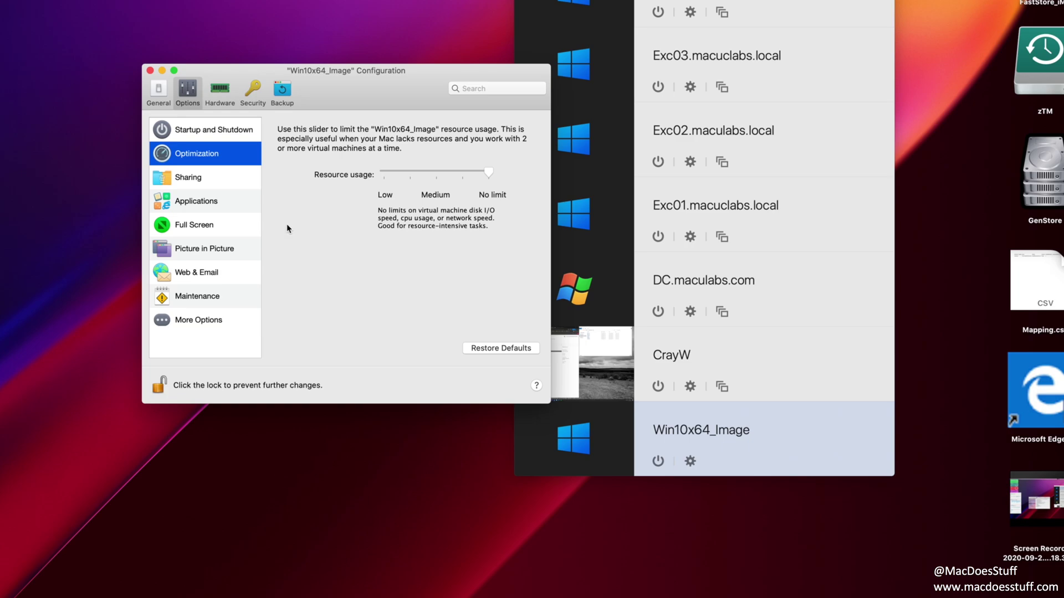
Step: In Sharing, stop sharing cloud folders and Mac volumes with Windows
{"action": "left_click", "coordinate": [242, 178]}
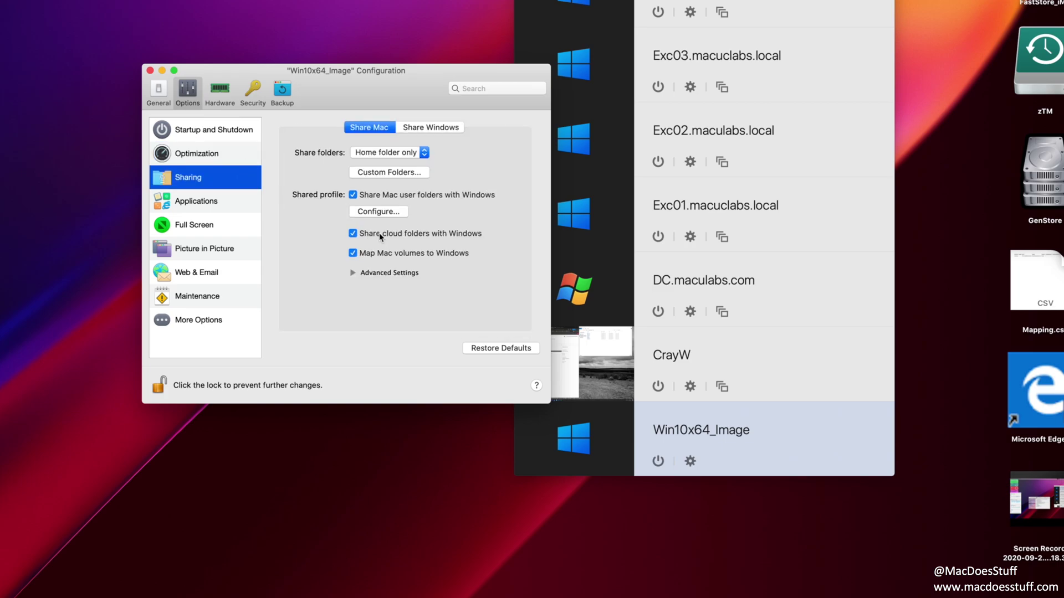
{"action": "left_click", "coordinate": [352, 234]}
{"action": "left_click", "coordinate": [353, 254]}
Step: Share the home folder and map Desktop, Documents, Pictures, Music, Movies and Downloads into Windows
{"action": "left_click", "coordinate": [375, 175]}
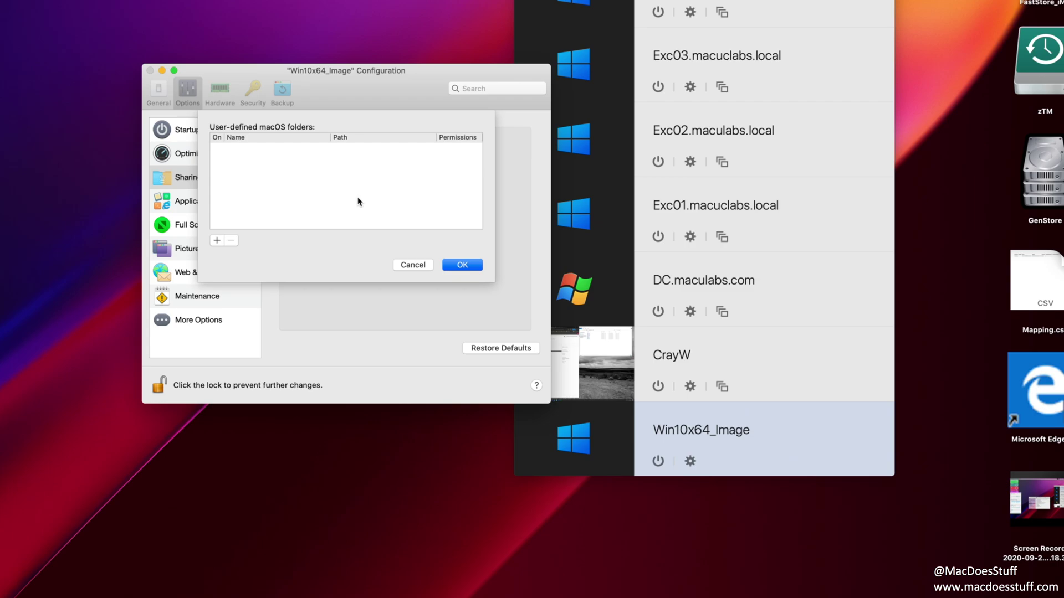
{"action": "left_click", "coordinate": [216, 241]}
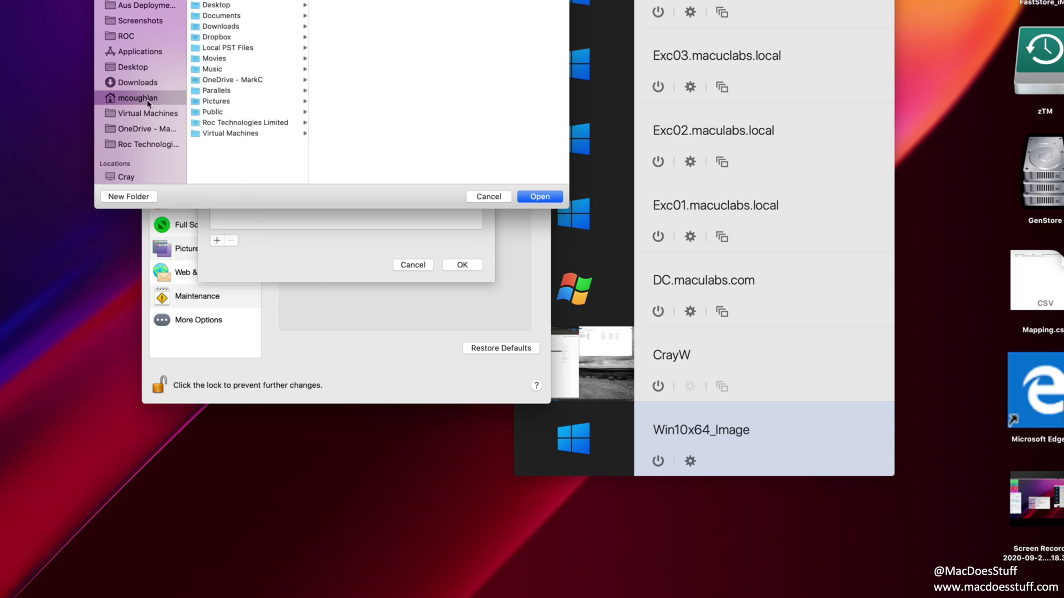
{"action": "left_click", "coordinate": [538, 197]}
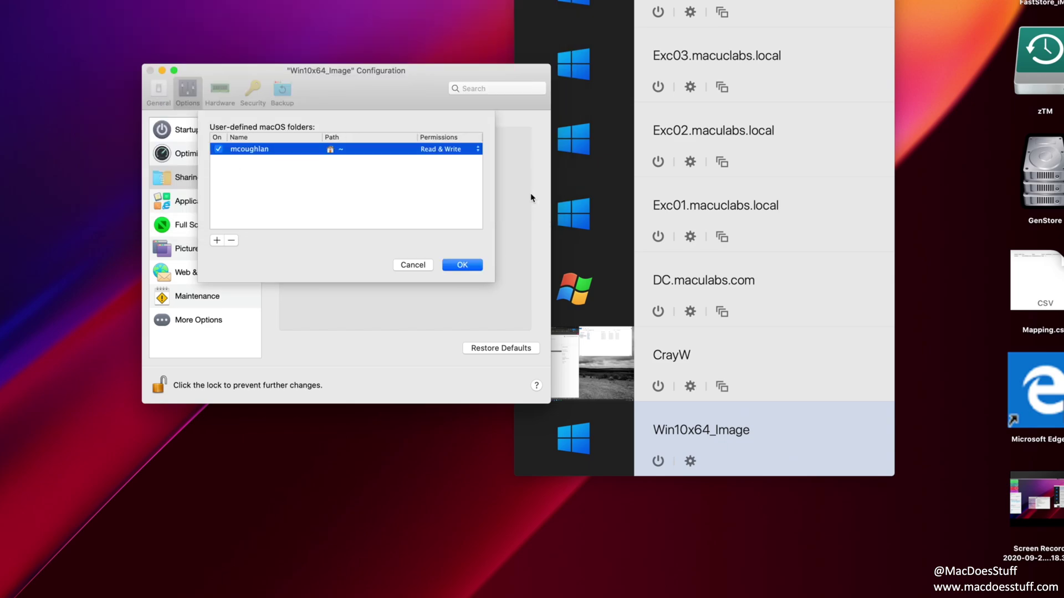
{"action": "left_click", "coordinate": [463, 266]}
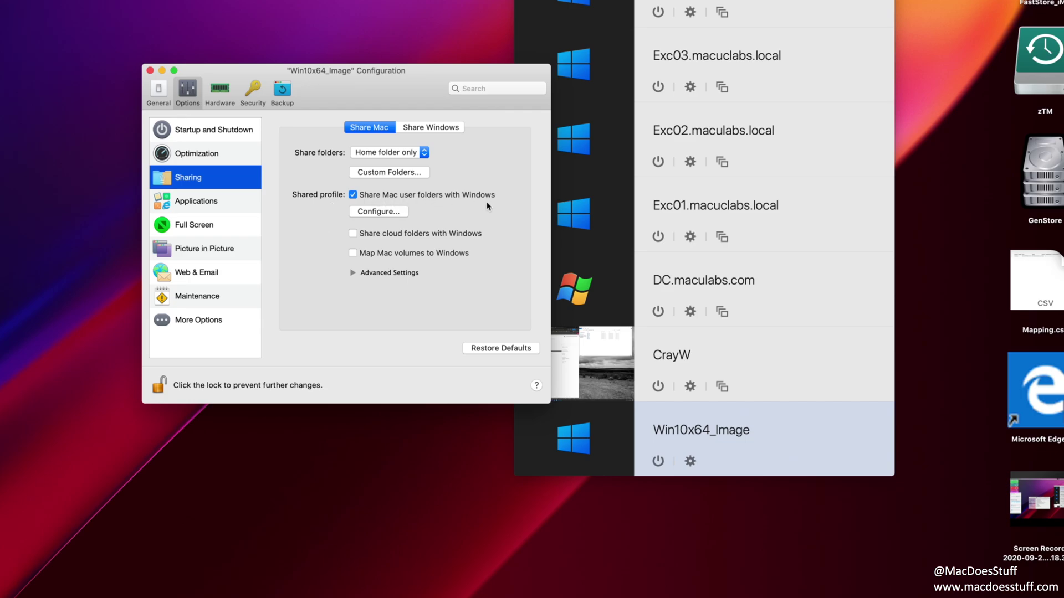
{"action": "left_click", "coordinate": [394, 211]}
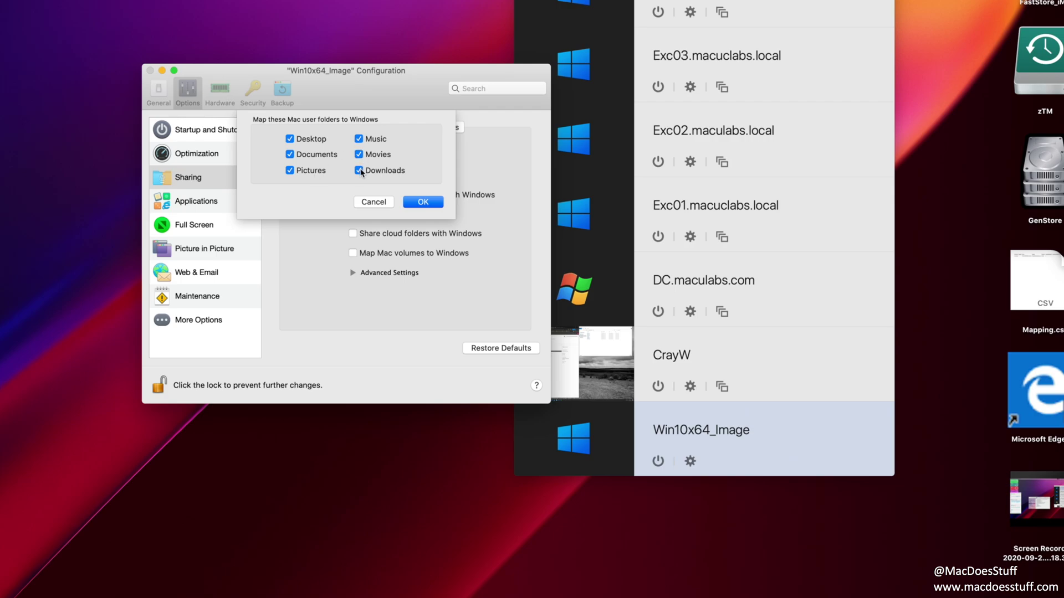
{"action": "left_click", "coordinate": [427, 204]}
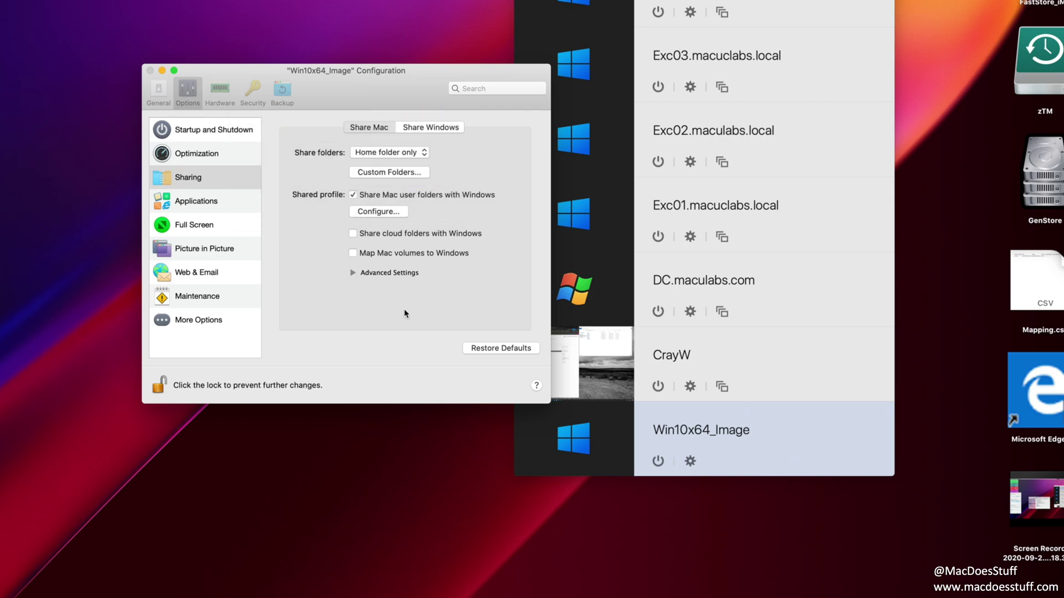
Step: Turn off Dock icon bouncing and disable sharing Mac applications with Windows
{"action": "left_click", "coordinate": [227, 208]}
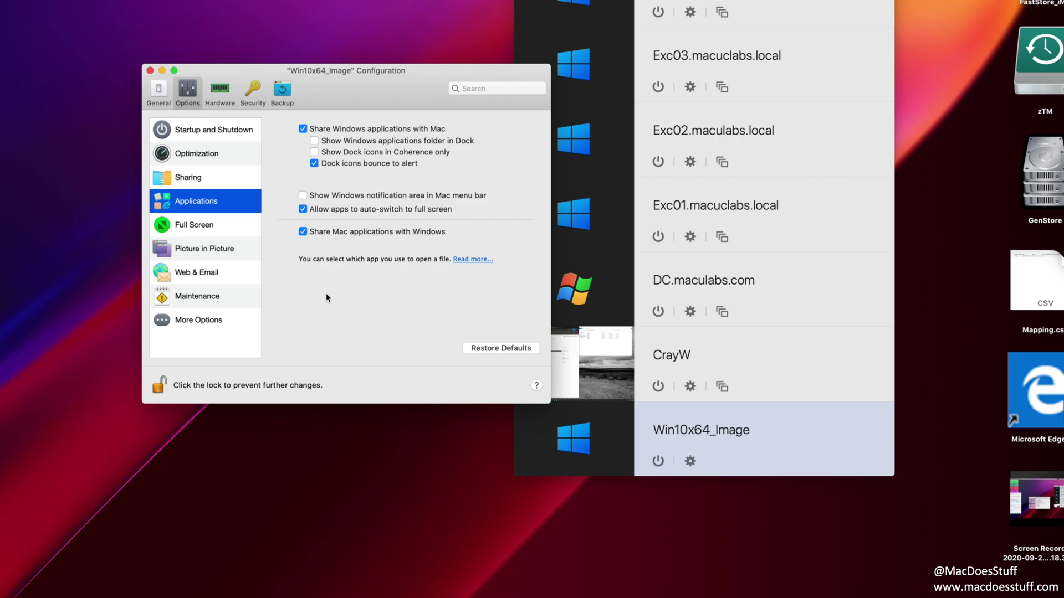
{"action": "left_click", "coordinate": [355, 165]}
{"action": "left_click", "coordinate": [304, 233]}
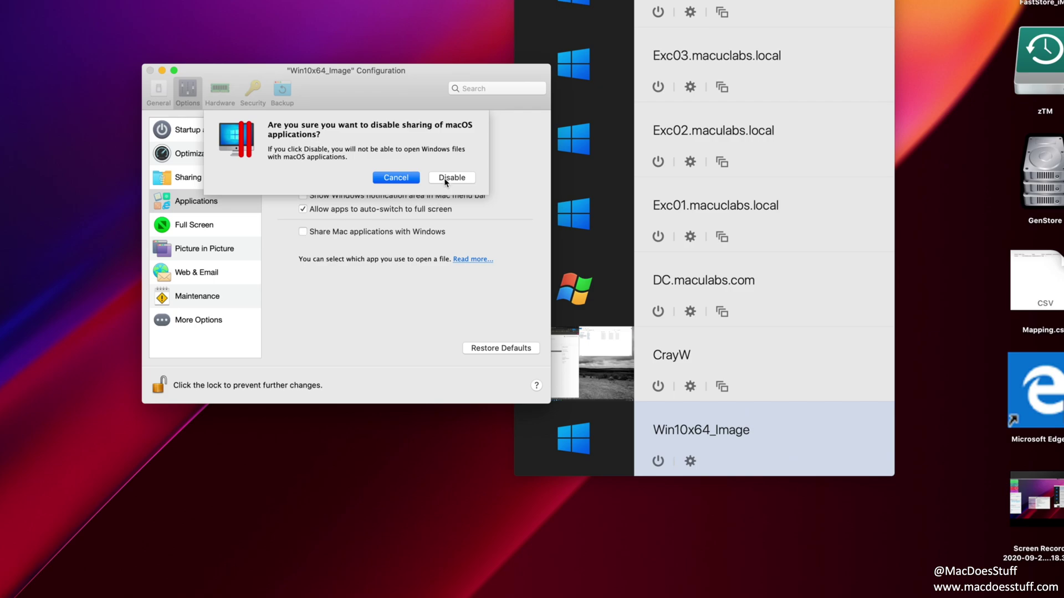
{"action": "left_click", "coordinate": [446, 178]}
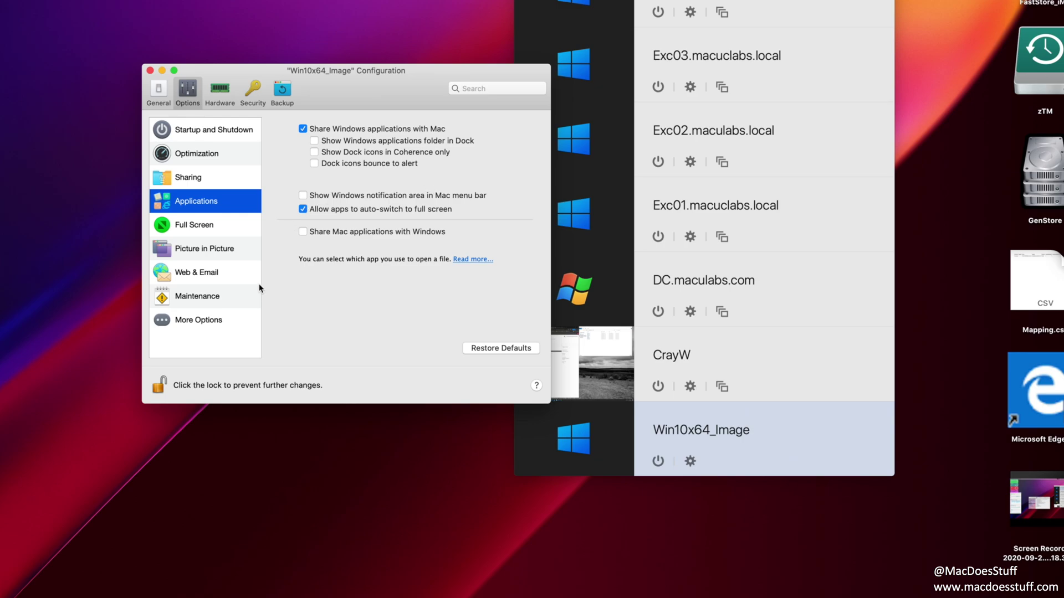
Step: Step through Full Screen, Picture in Picture, Web & Email, Maintenance and More Options settings
{"action": "left_click", "coordinate": [204, 228]}
{"action": "left_click", "coordinate": [209, 247]}
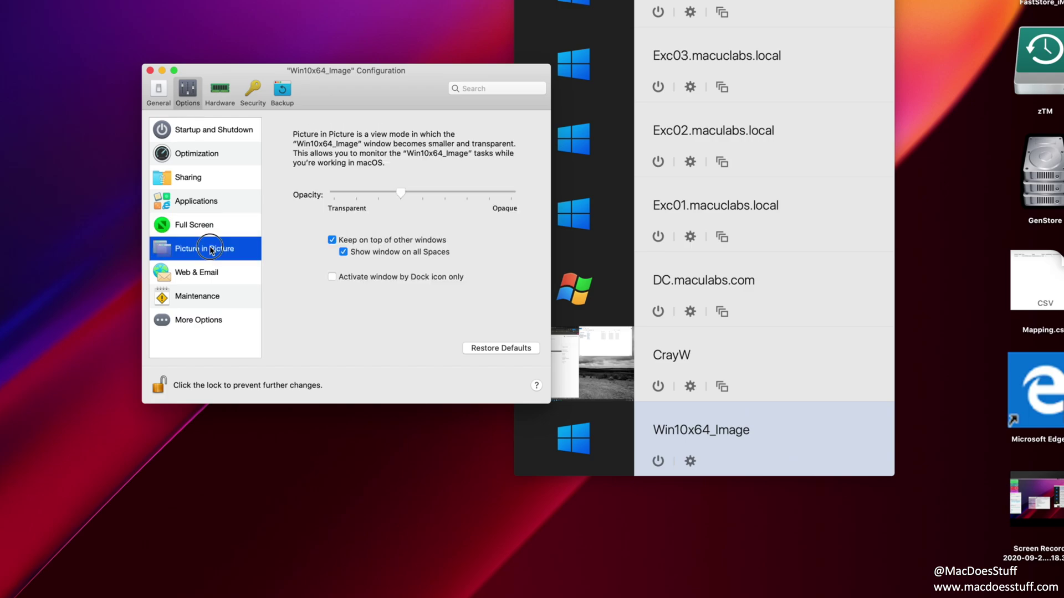
{"action": "left_click", "coordinate": [214, 274]}
{"action": "left_click", "coordinate": [216, 296]}
{"action": "left_click", "coordinate": [215, 320]}
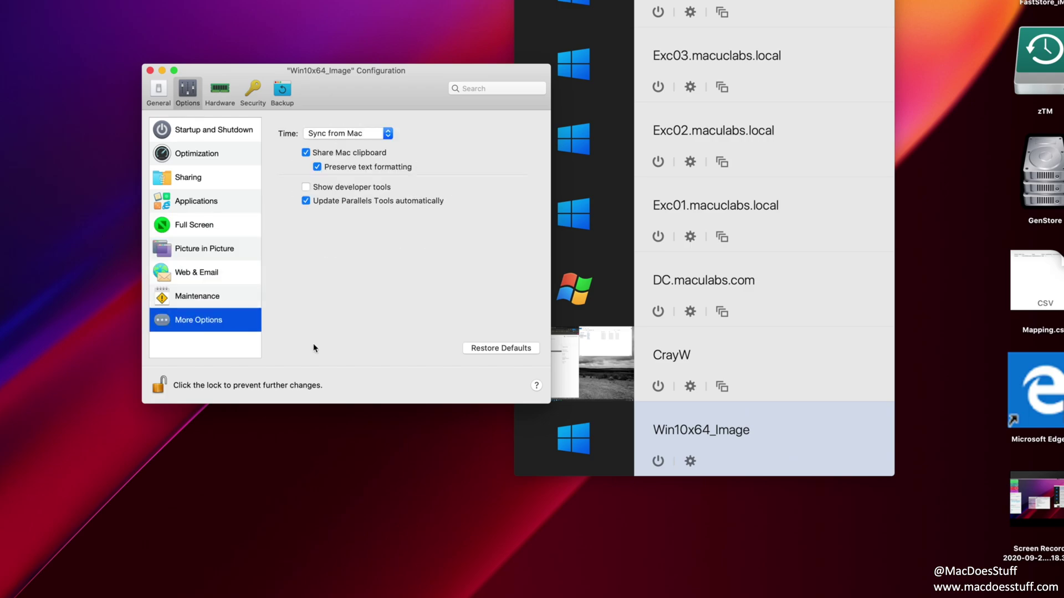
Step: In Hardware, set Processors to 4 and Memory to 6144 MB
{"action": "left_click", "coordinate": [220, 92]}
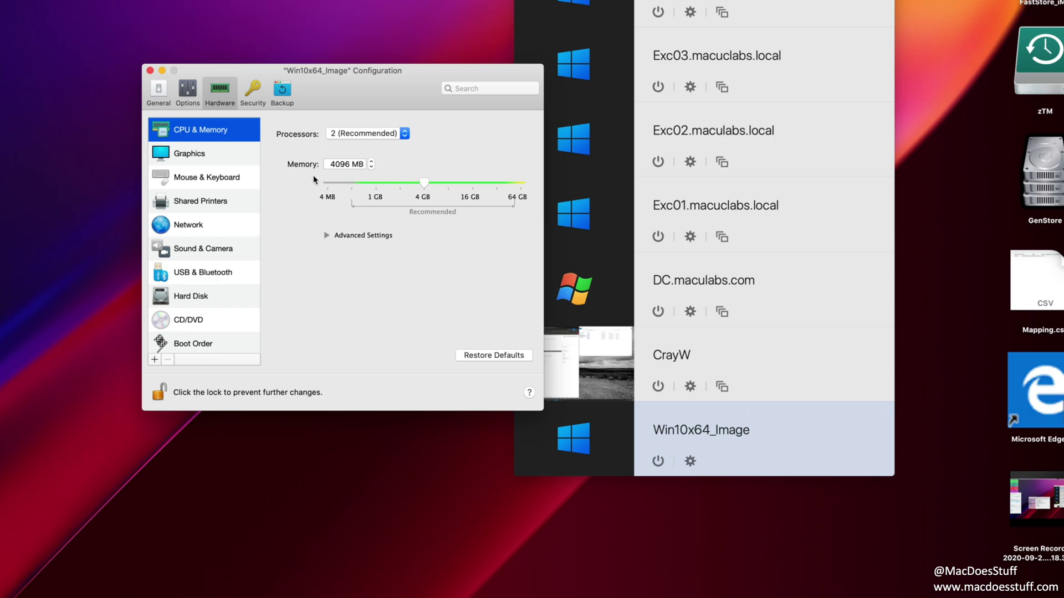
{"action": "left_click", "coordinate": [345, 135]}
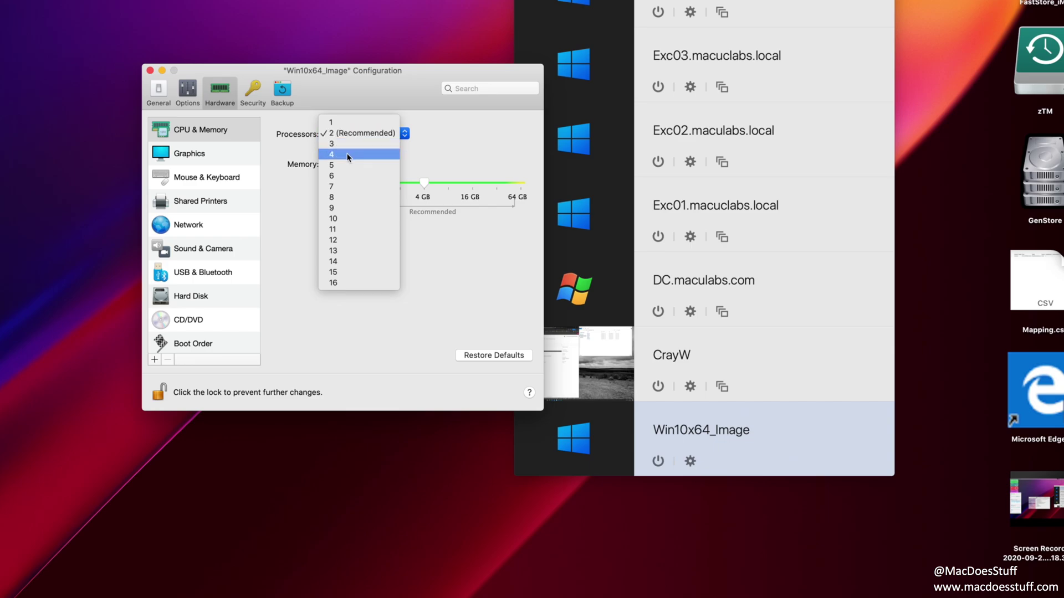
{"action": "left_click", "coordinate": [347, 155]}
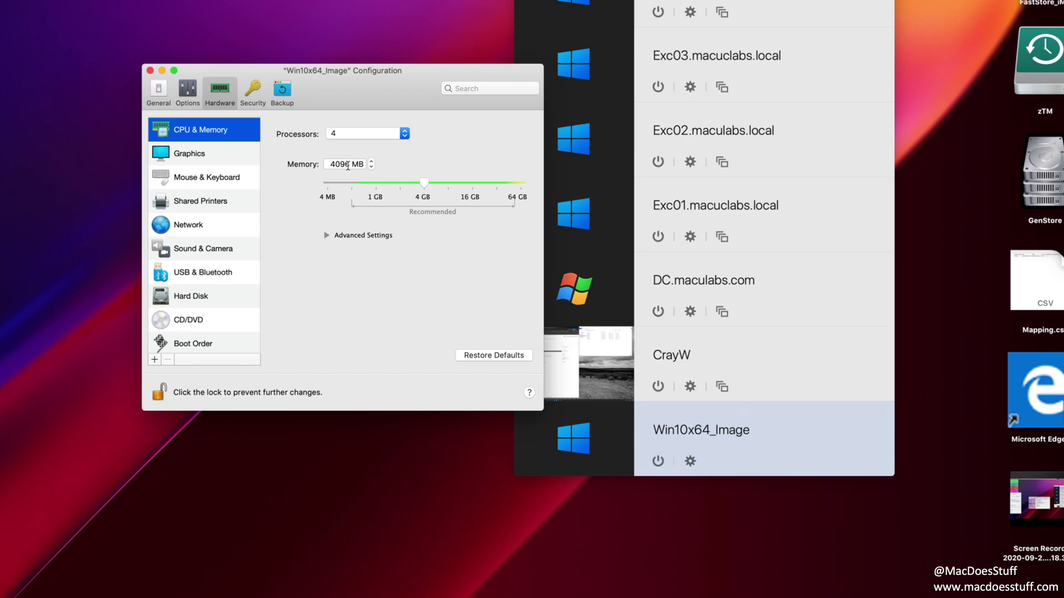
{"action": "left_click", "coordinate": [343, 164]}
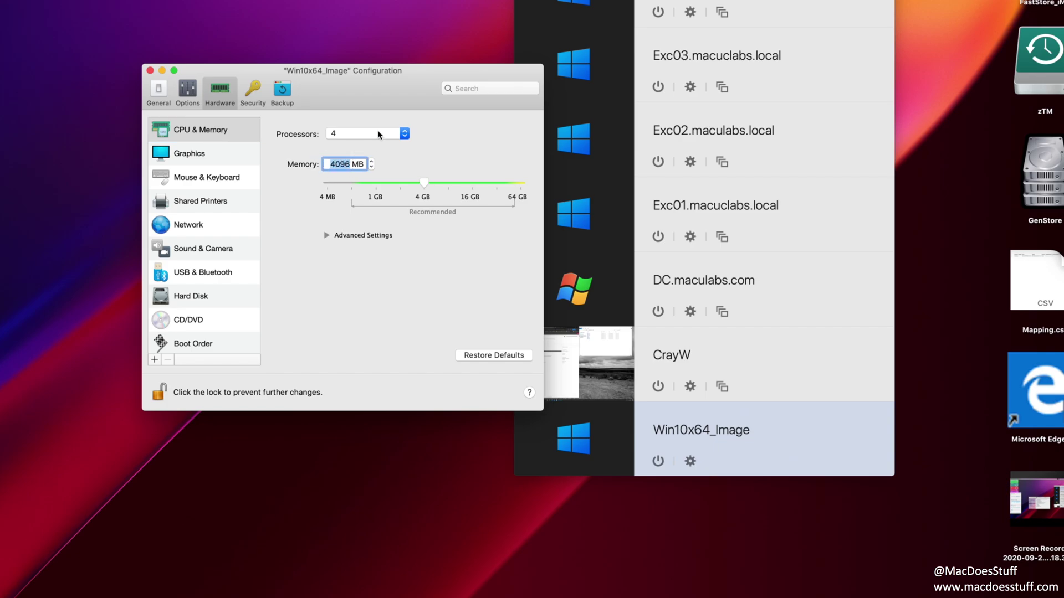
{"action": "type", "text": "6144"}
{"action": "key", "text": "Tab"}
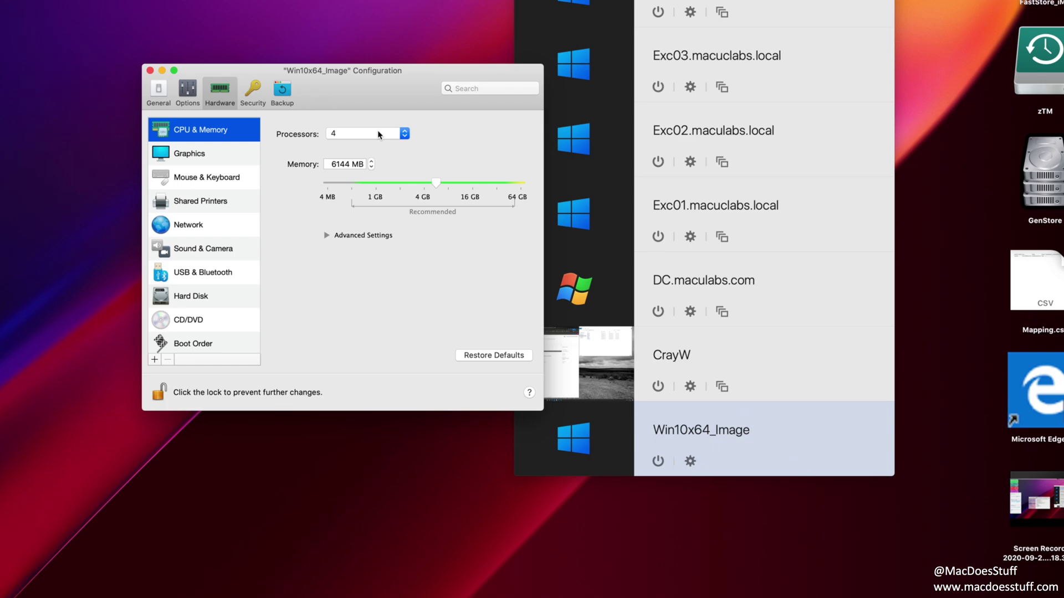
Step: Change the Network source to Default Adapter under Bridged Network, replacing Shared Network
{"action": "left_click", "coordinate": [185, 154]}
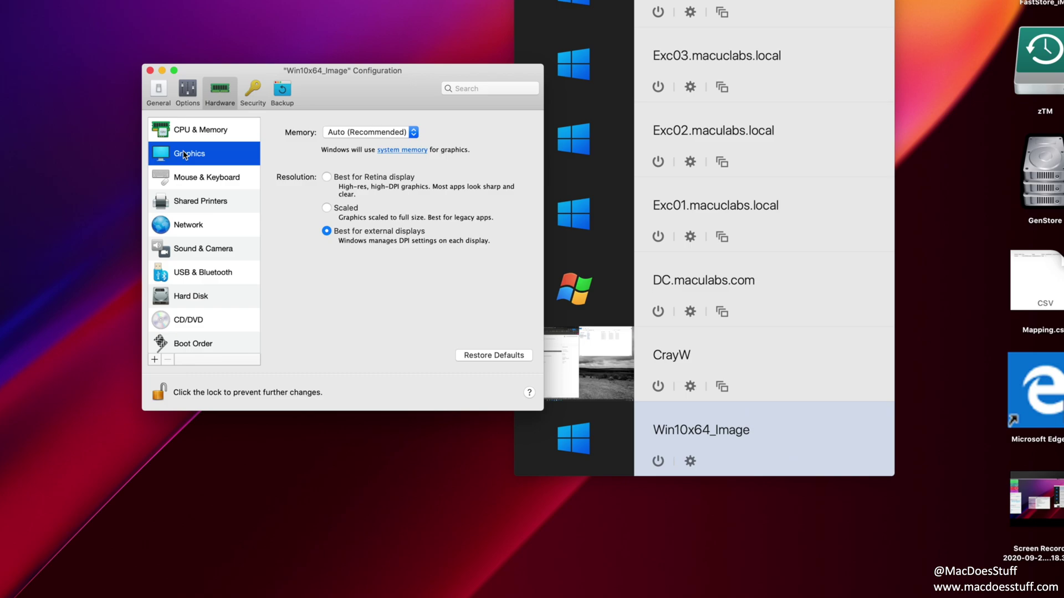
{"action": "left_click", "coordinate": [218, 229]}
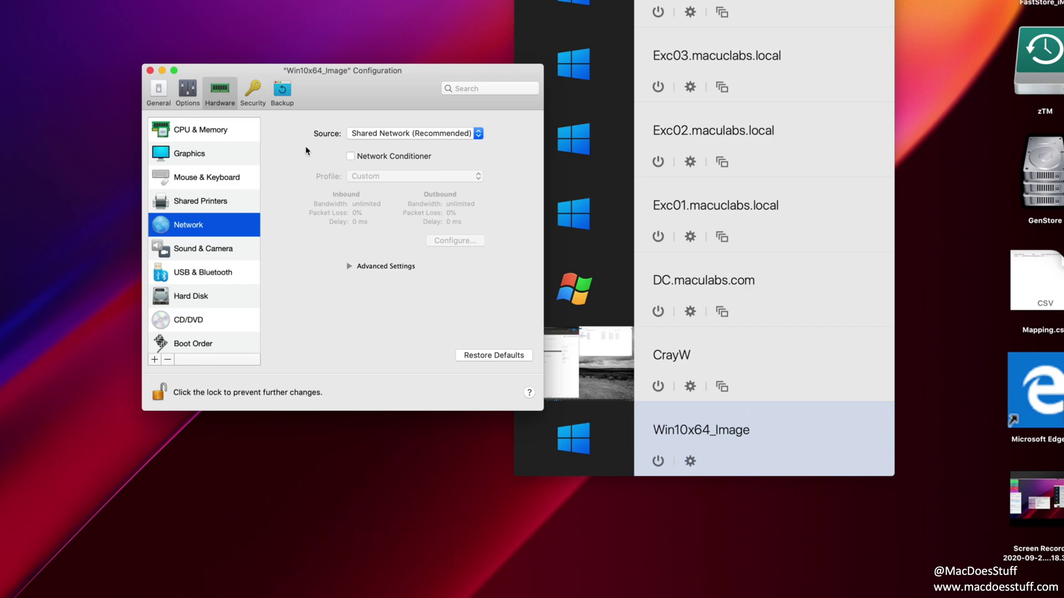
{"action": "left_click", "coordinate": [361, 136]}
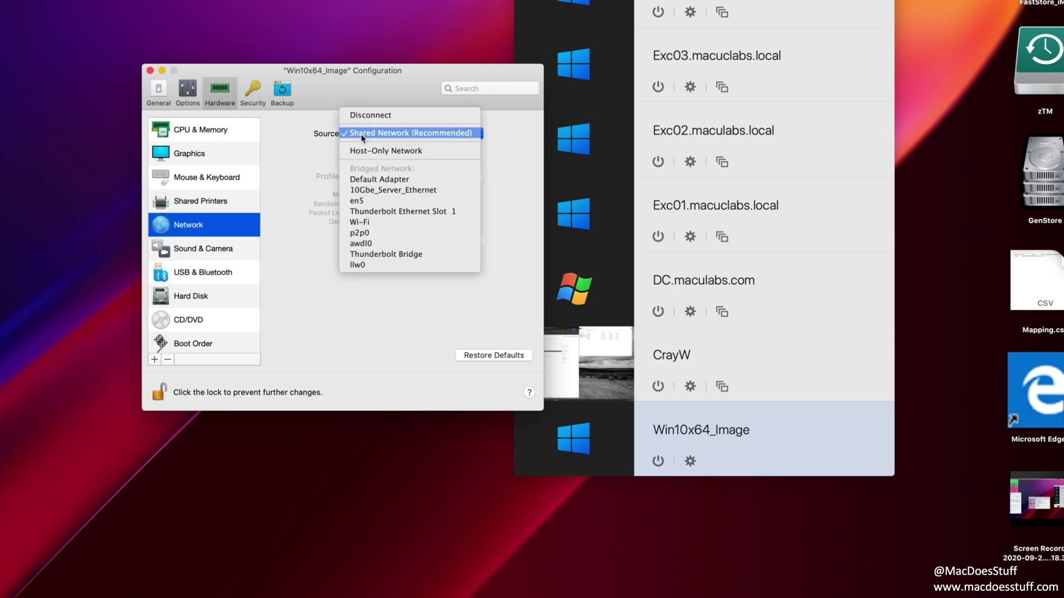
{"action": "left_click", "coordinate": [411, 180]}
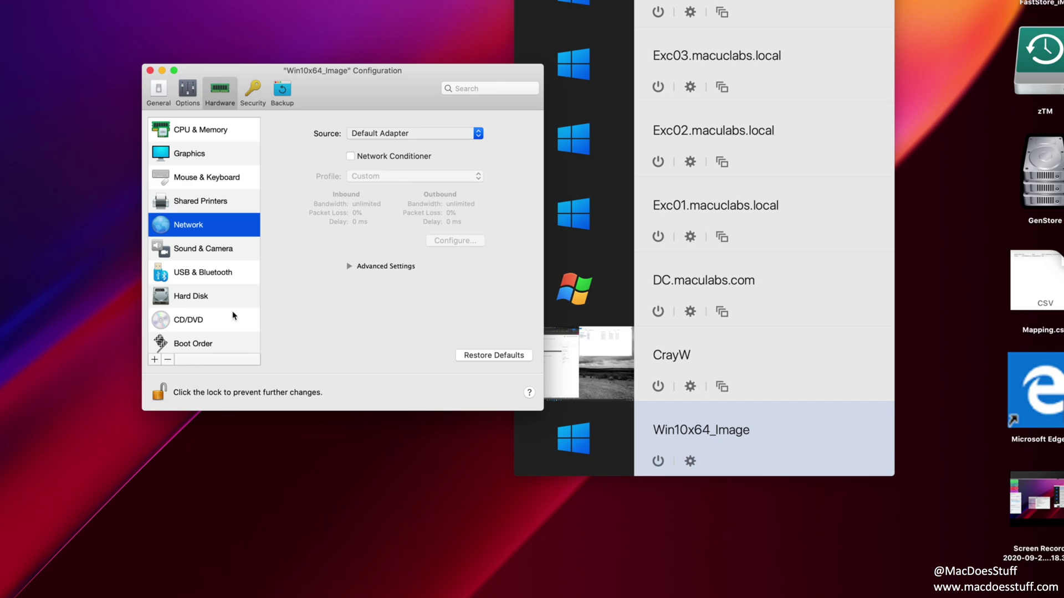
Step: Enable SmartGuard backups every 24 hours keeping 3 snapshots, then close the configuration window
{"action": "left_click", "coordinate": [252, 91]}
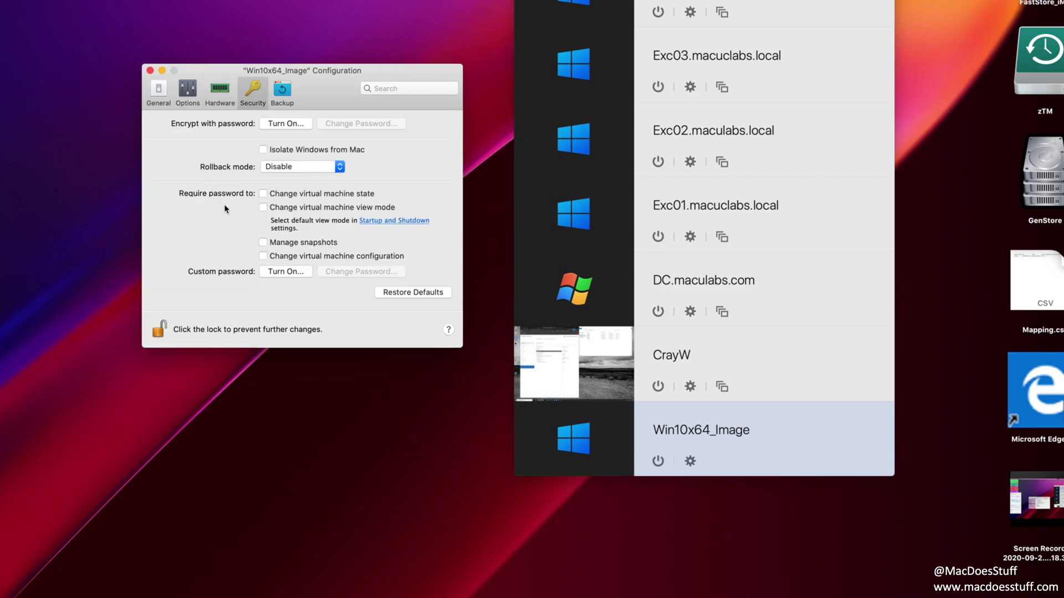
{"action": "left_click", "coordinate": [280, 98]}
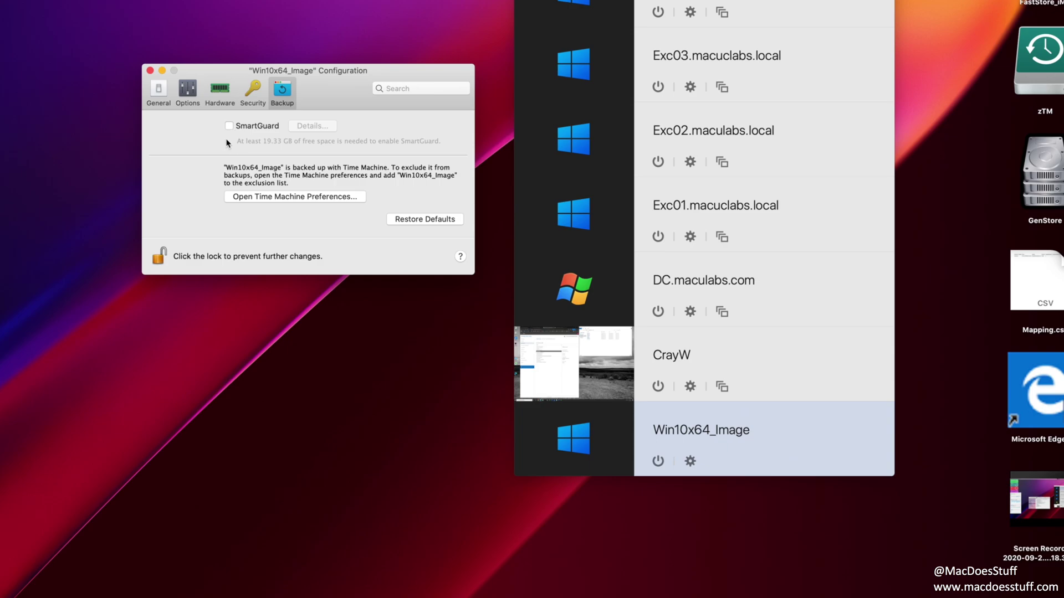
{"action": "left_click", "coordinate": [228, 127]}
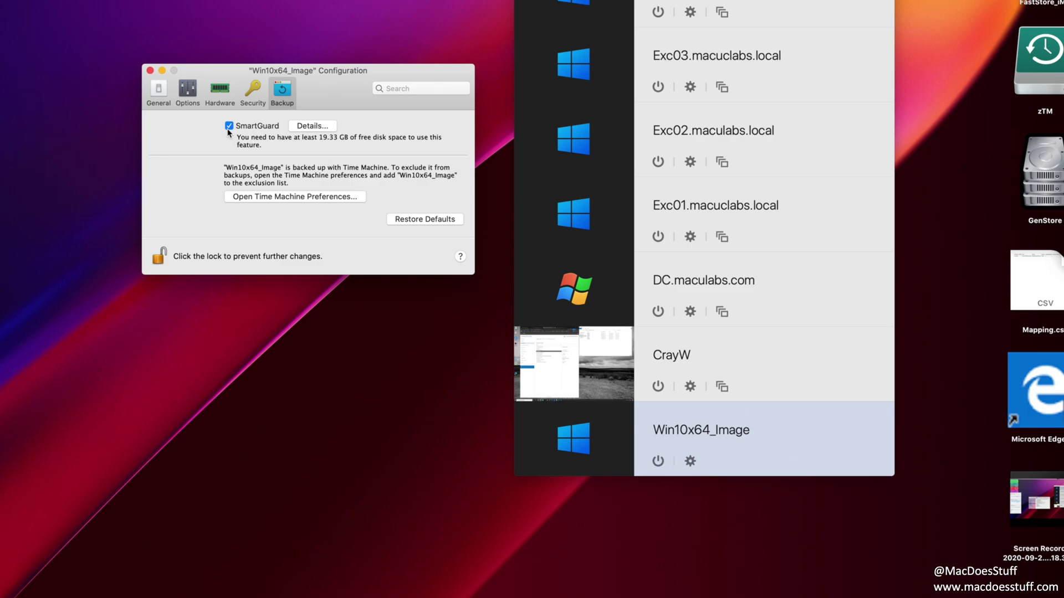
{"action": "left_click", "coordinate": [297, 127]}
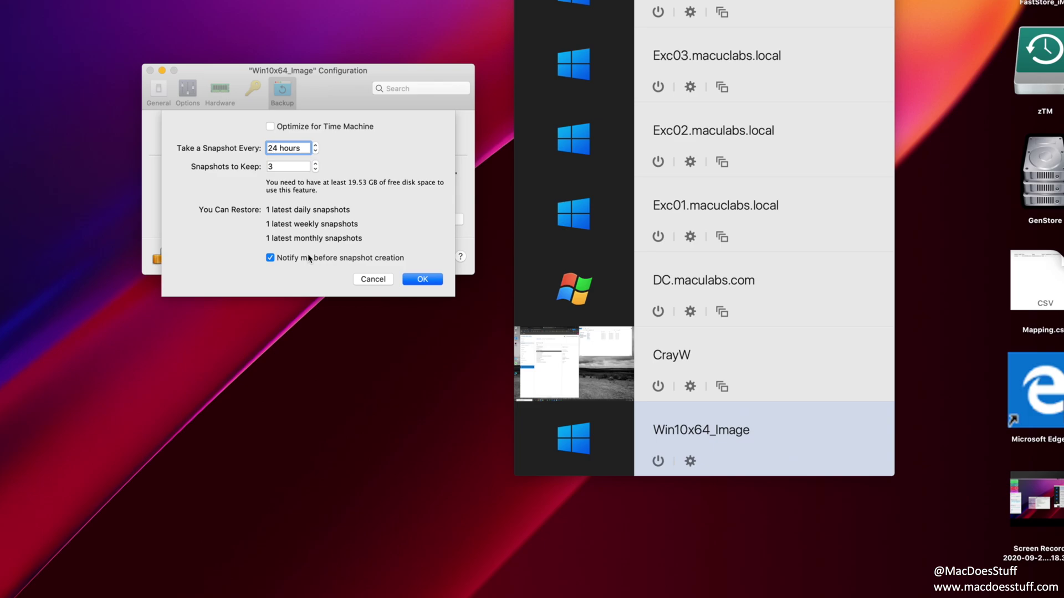
{"action": "left_click", "coordinate": [418, 279]}
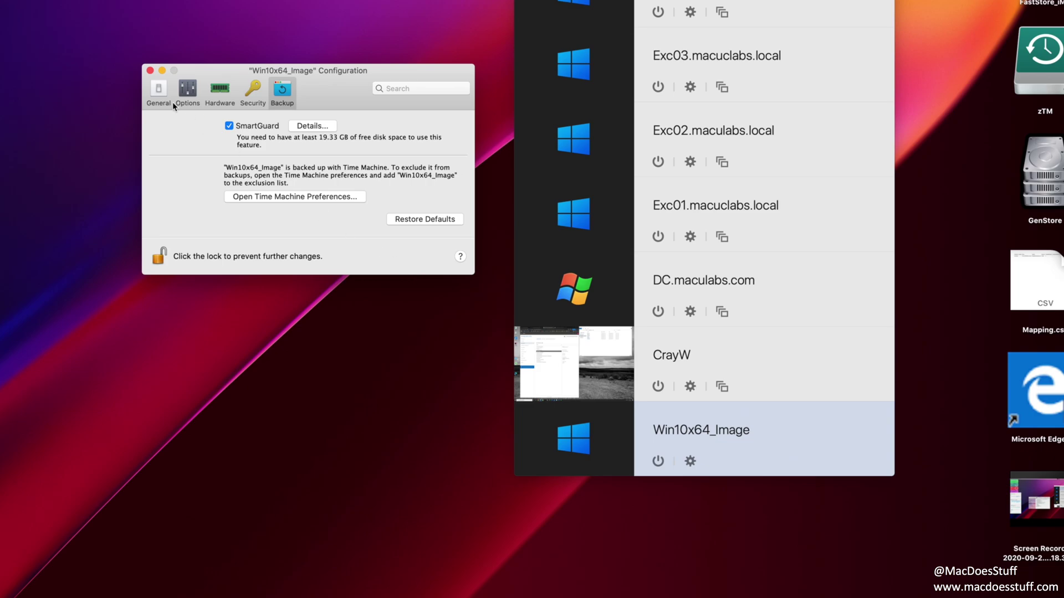
{"action": "left_click", "coordinate": [150, 71]}
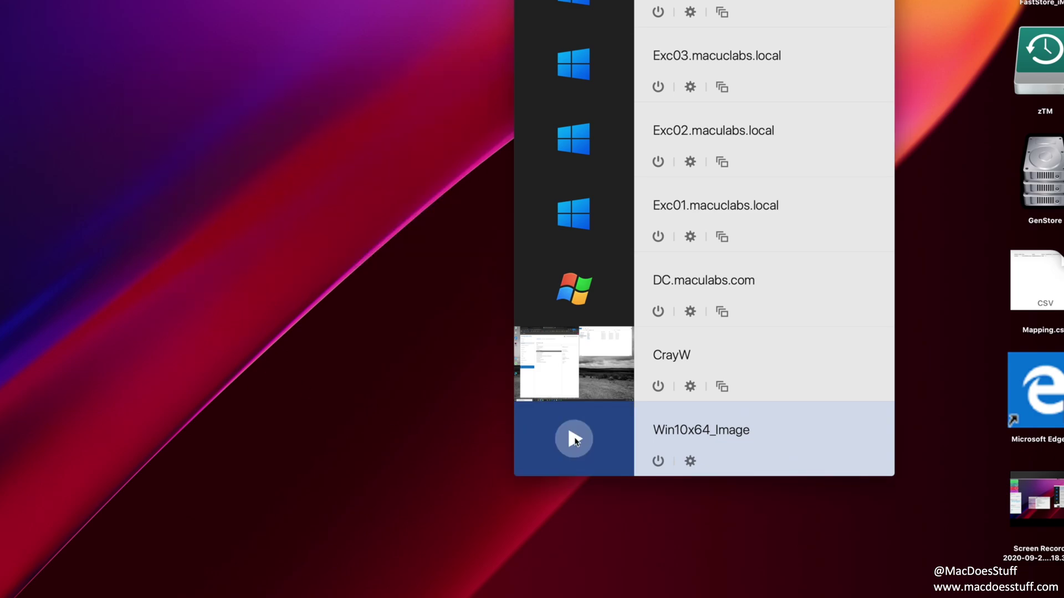
Step: Start the VM, confirm 4 processors and 6 GB memory in Task Manager, then open and close File Explorer
{"action": "left_click", "coordinate": [571, 437]}
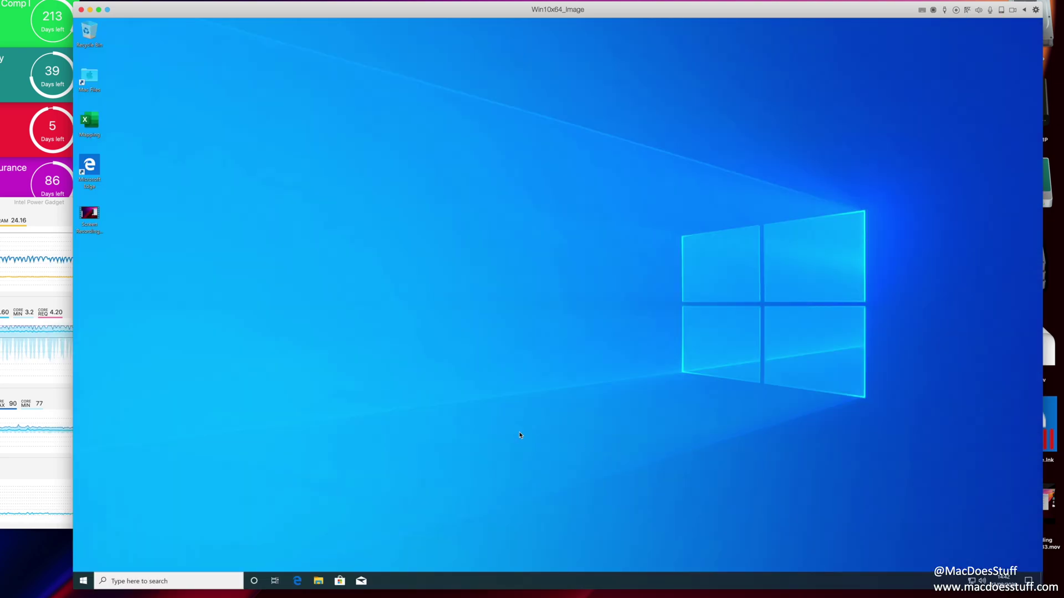
{"action": "right_click", "coordinate": [547, 578]}
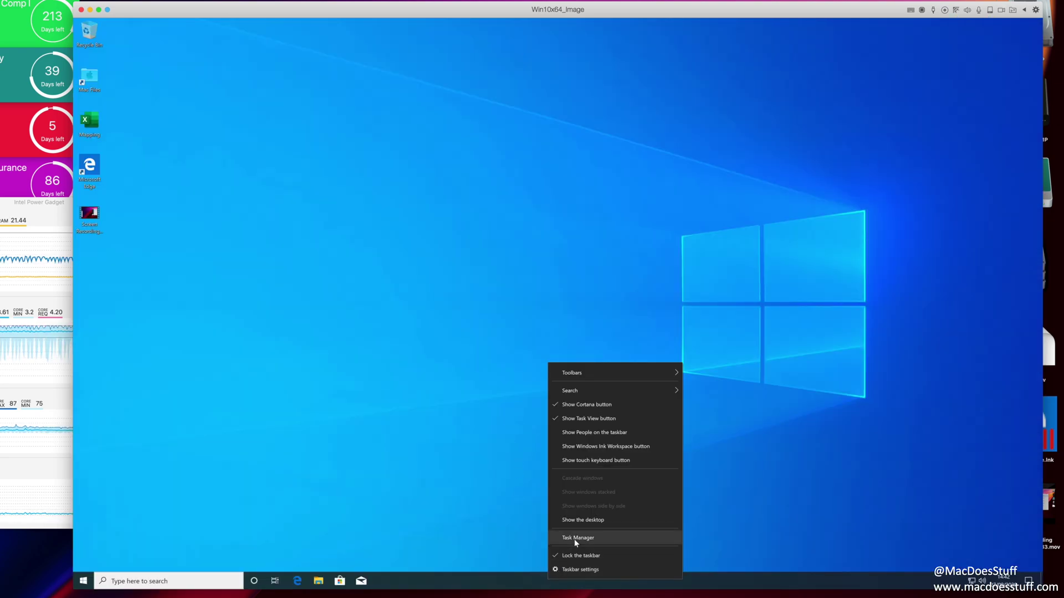
{"action": "left_click", "coordinate": [574, 540]}
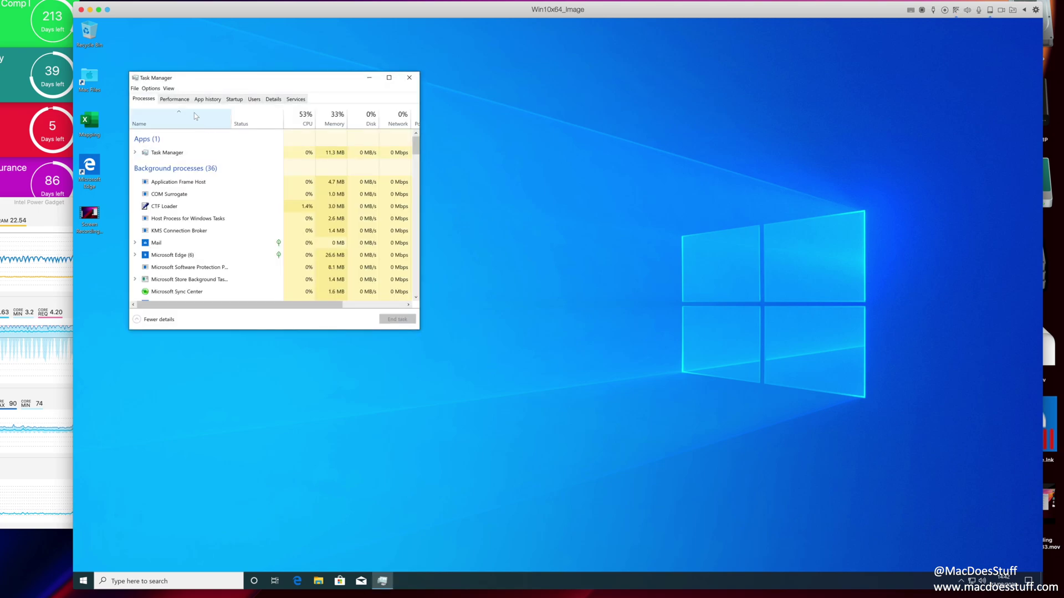
{"action": "left_click", "coordinate": [174, 98]}
{"action": "left_click", "coordinate": [172, 120]}
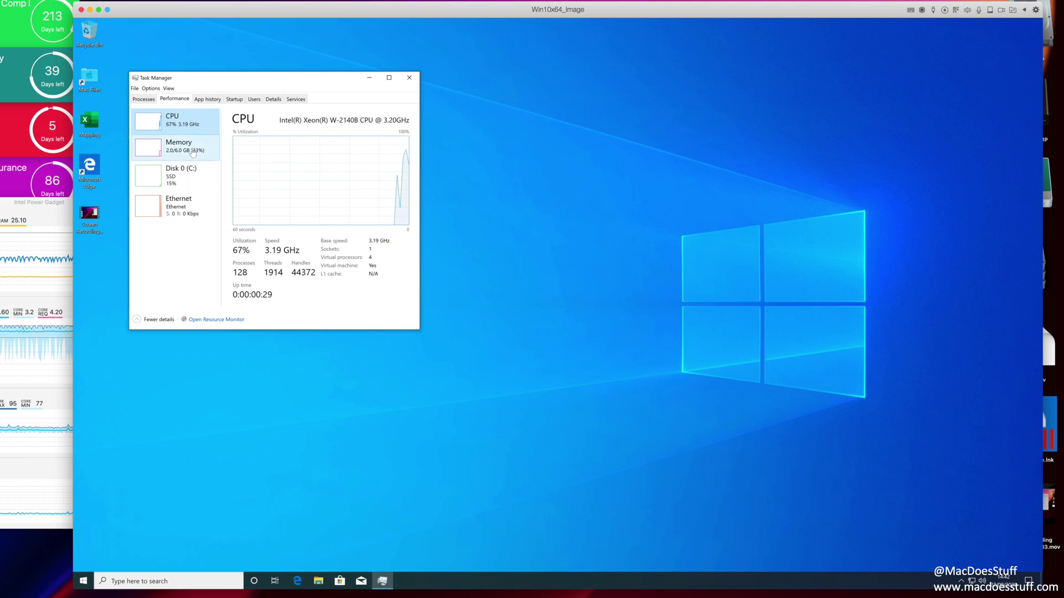
{"action": "left_click", "coordinate": [153, 148]}
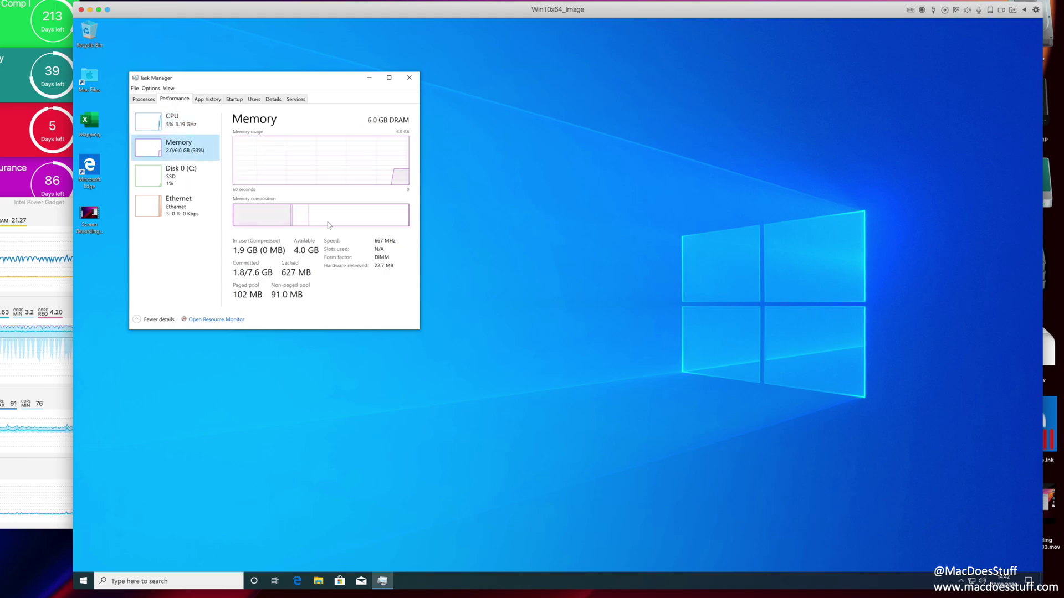
{"action": "left_click", "coordinate": [408, 78]}
{"action": "key", "text": "super+e"}
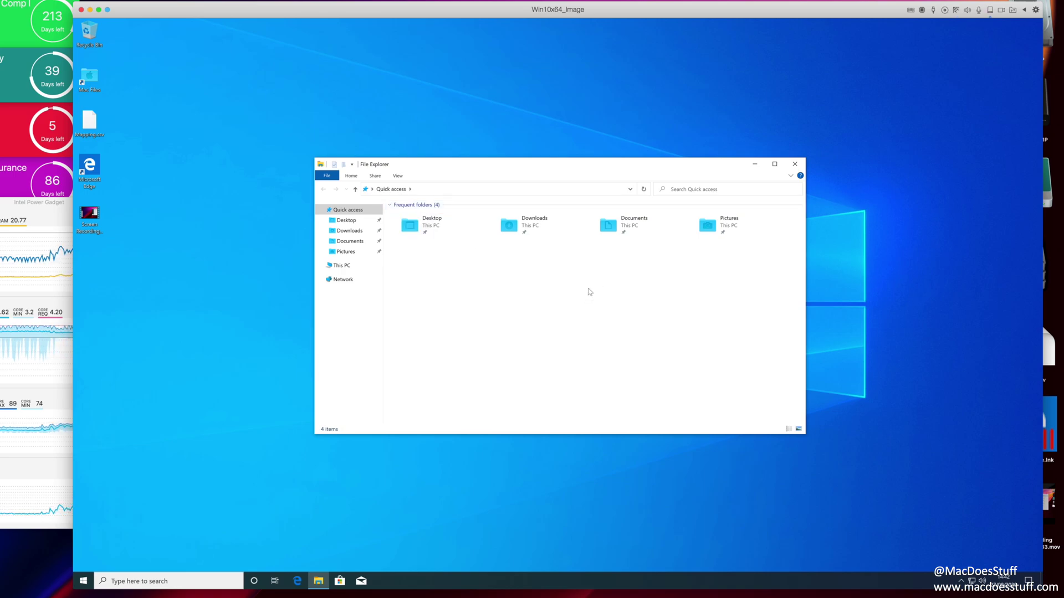
{"action": "left_click", "coordinate": [798, 165]}
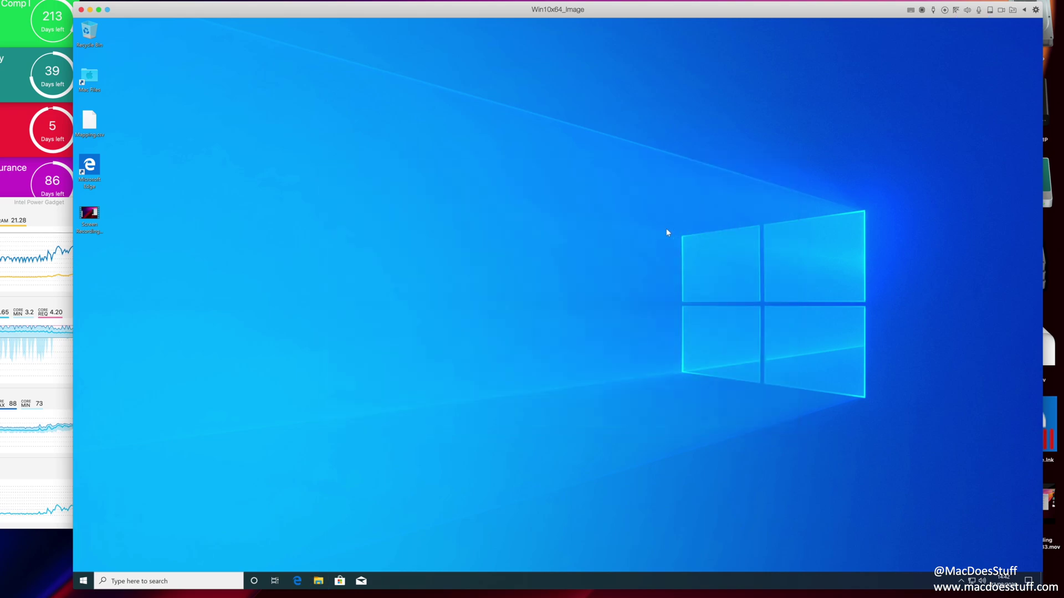